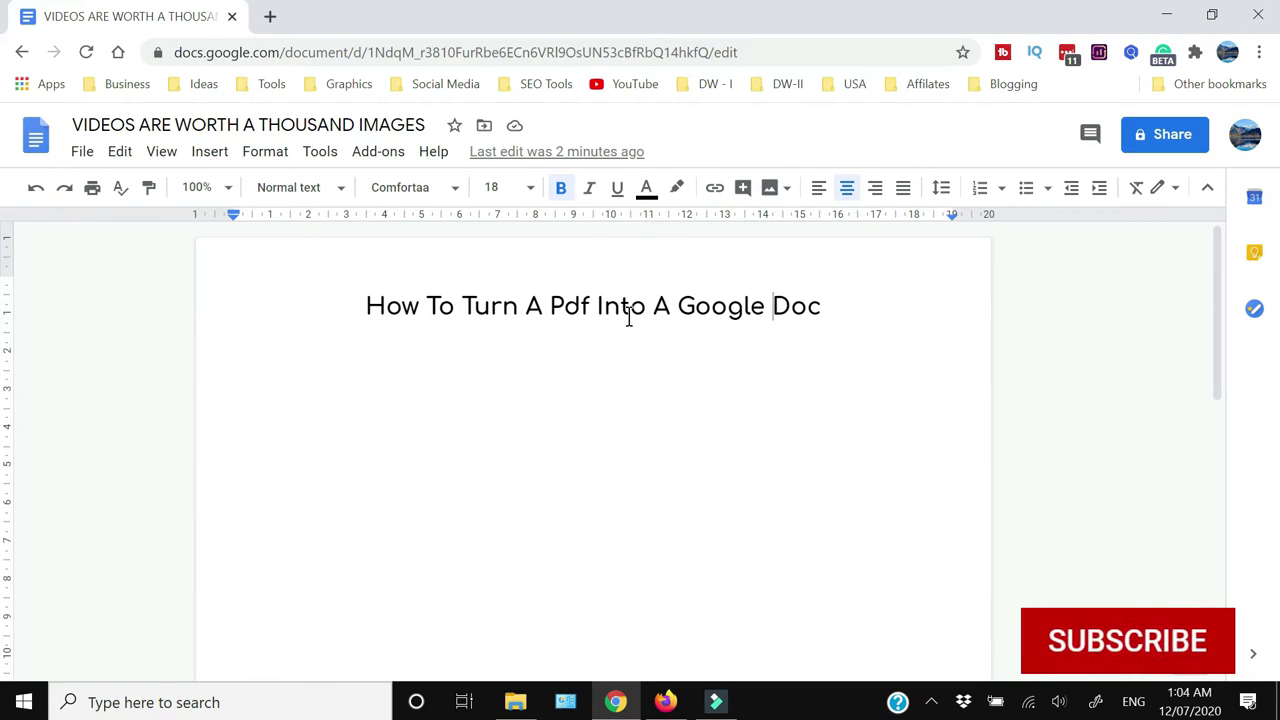
Open the DNR_2019_FINAL_0 PDF from New folder (2) and display it in two-page view
left_click(22, 52)
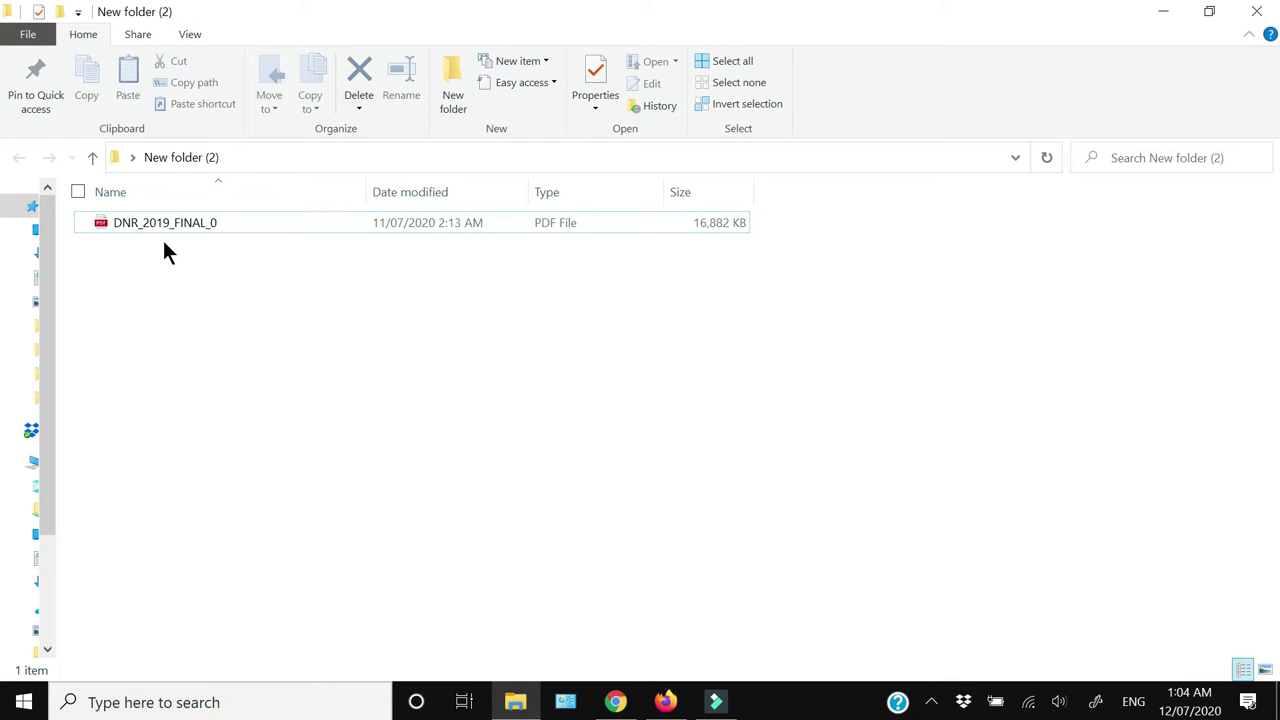
double_click(157, 219)
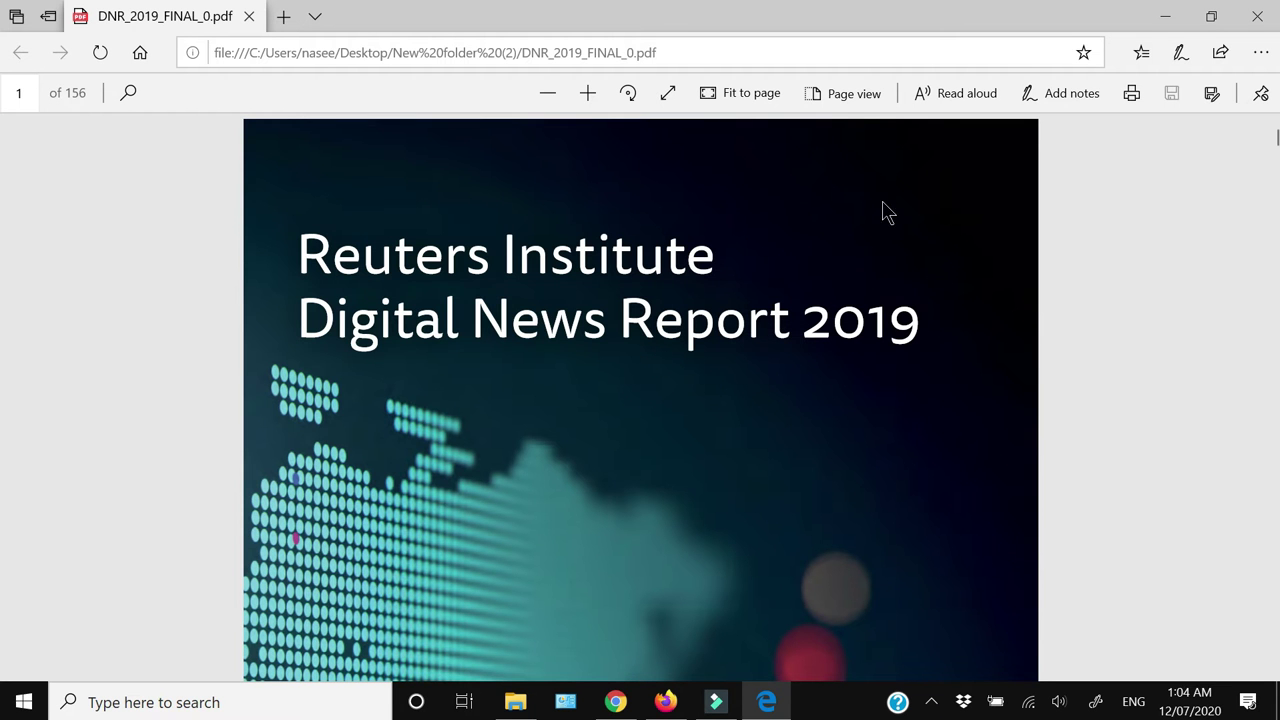
left_click(848, 94)
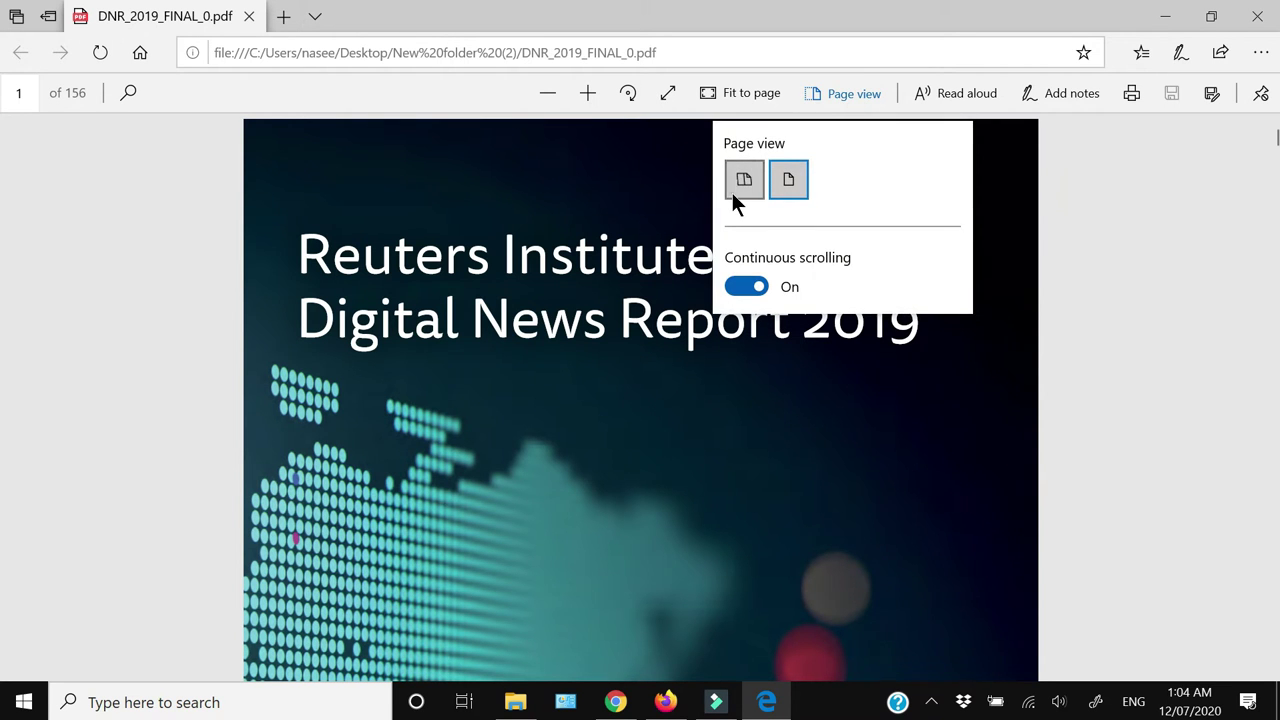
left_click(735, 192)
left_click(1085, 421)
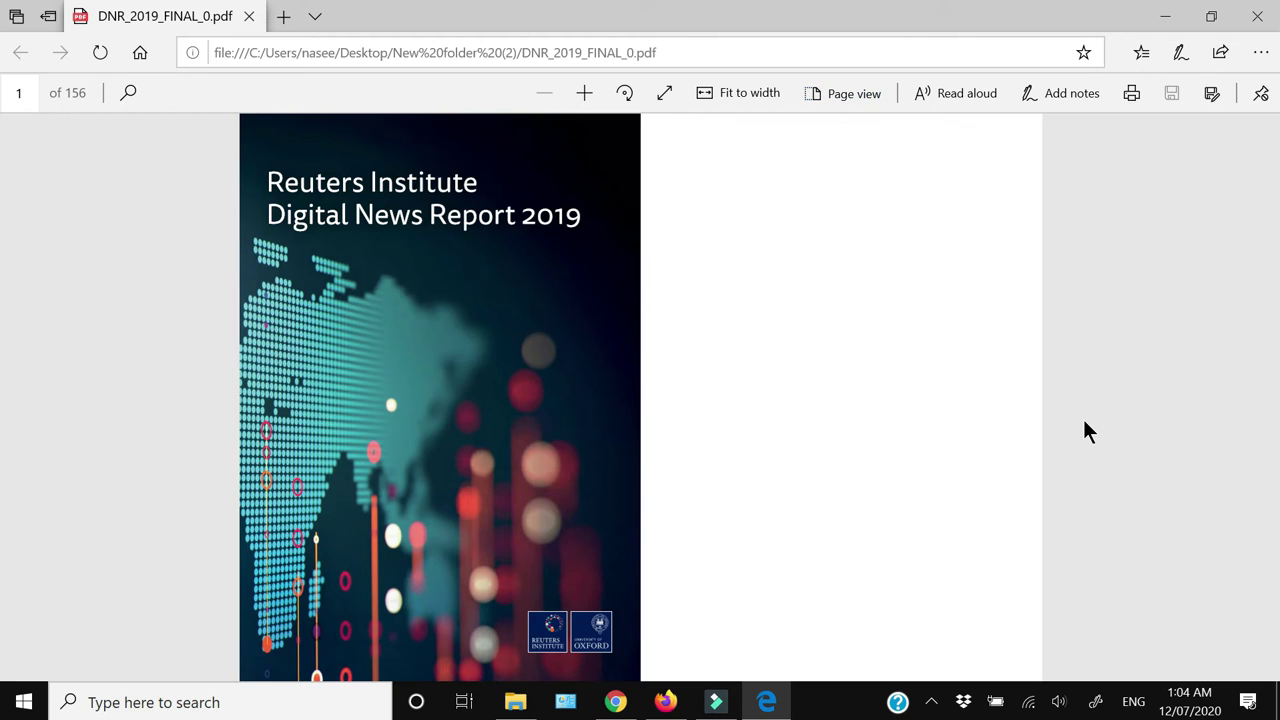
Browse the PDF's pages up to page 13 and check whether the paywall section's text can be edited
scroll(1083, 419, "down", 2)
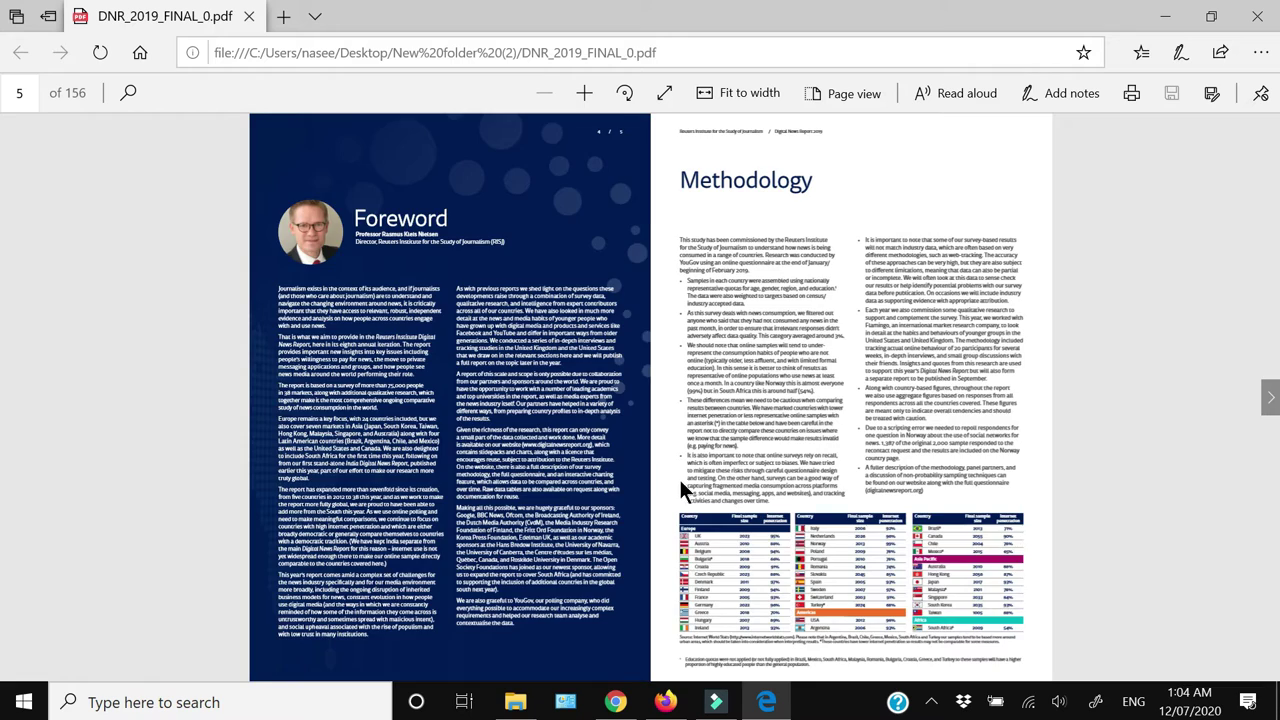
scroll(661, 452, "down", 2)
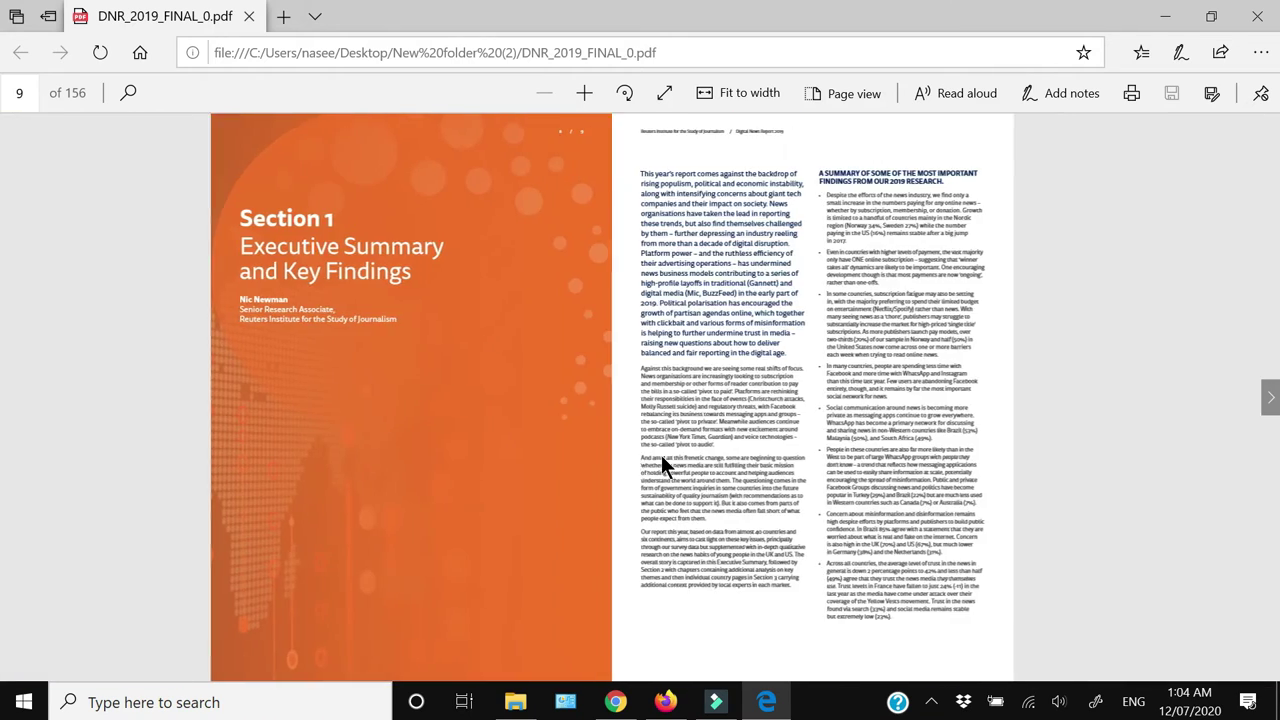
scroll(661, 455, "down", 1)
scroll(661, 455, "down", 1)
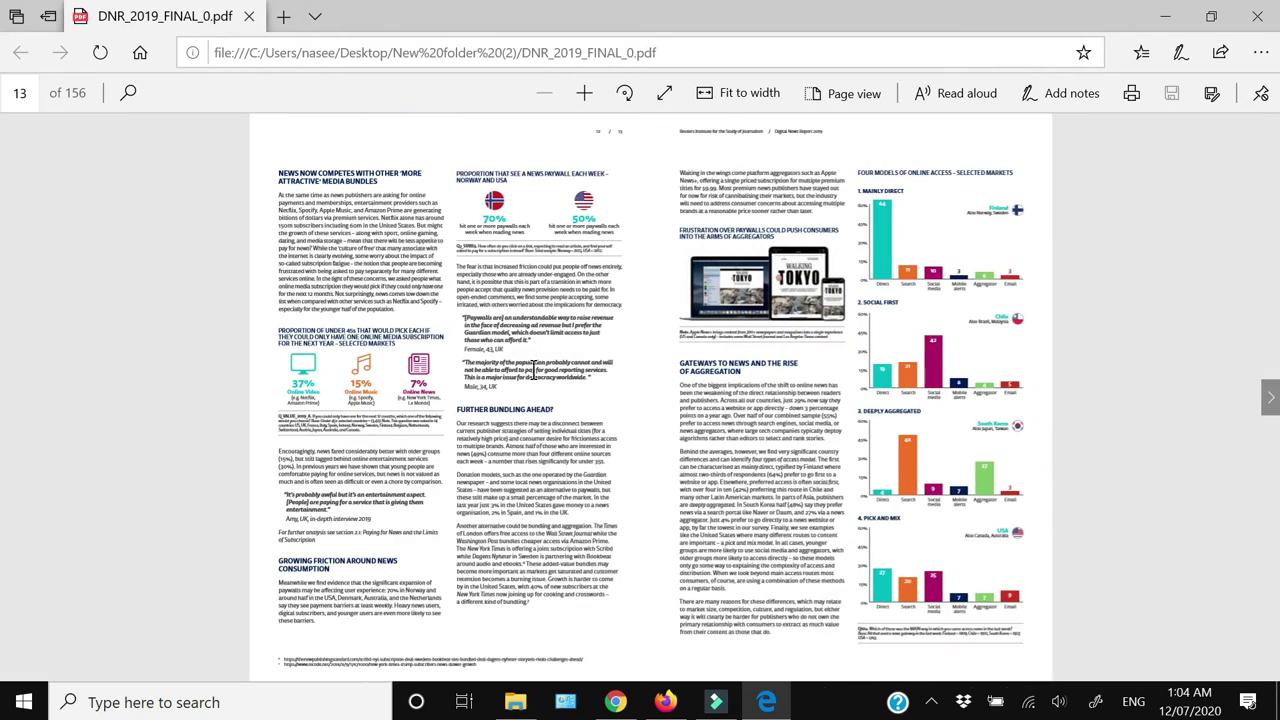
left_click_drag(495, 304, 529, 359)
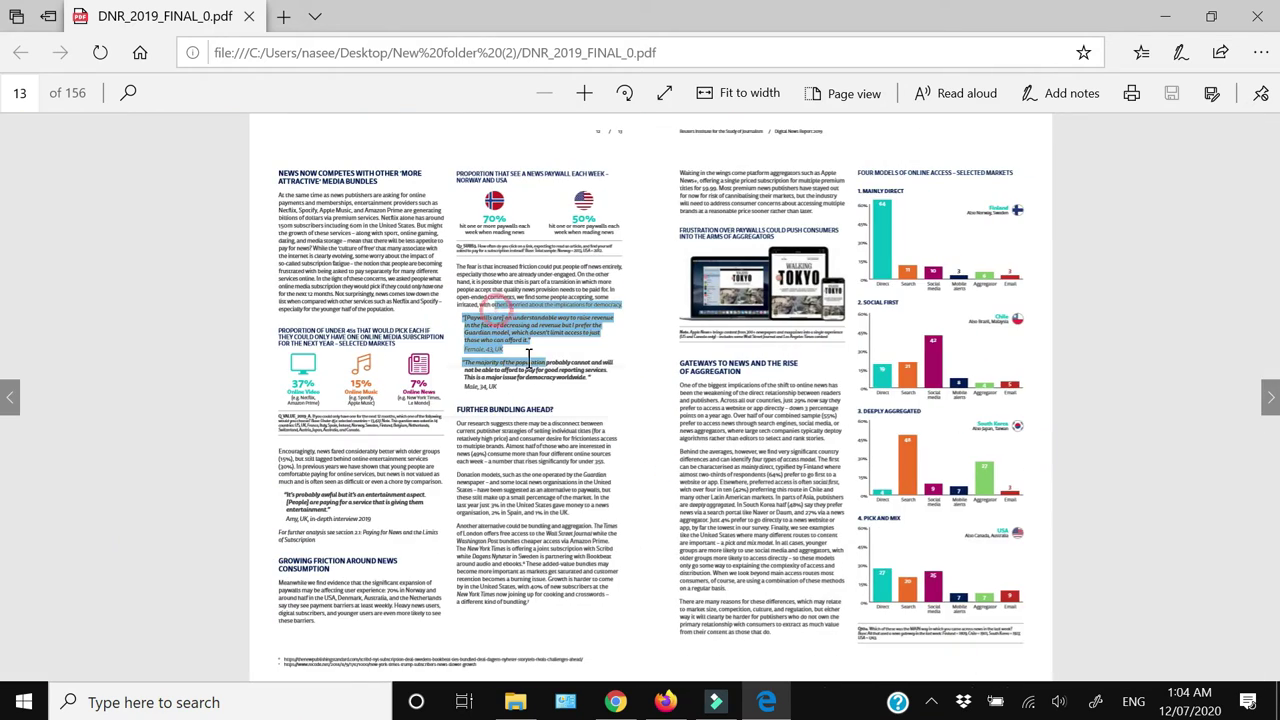
left_click(388, 262)
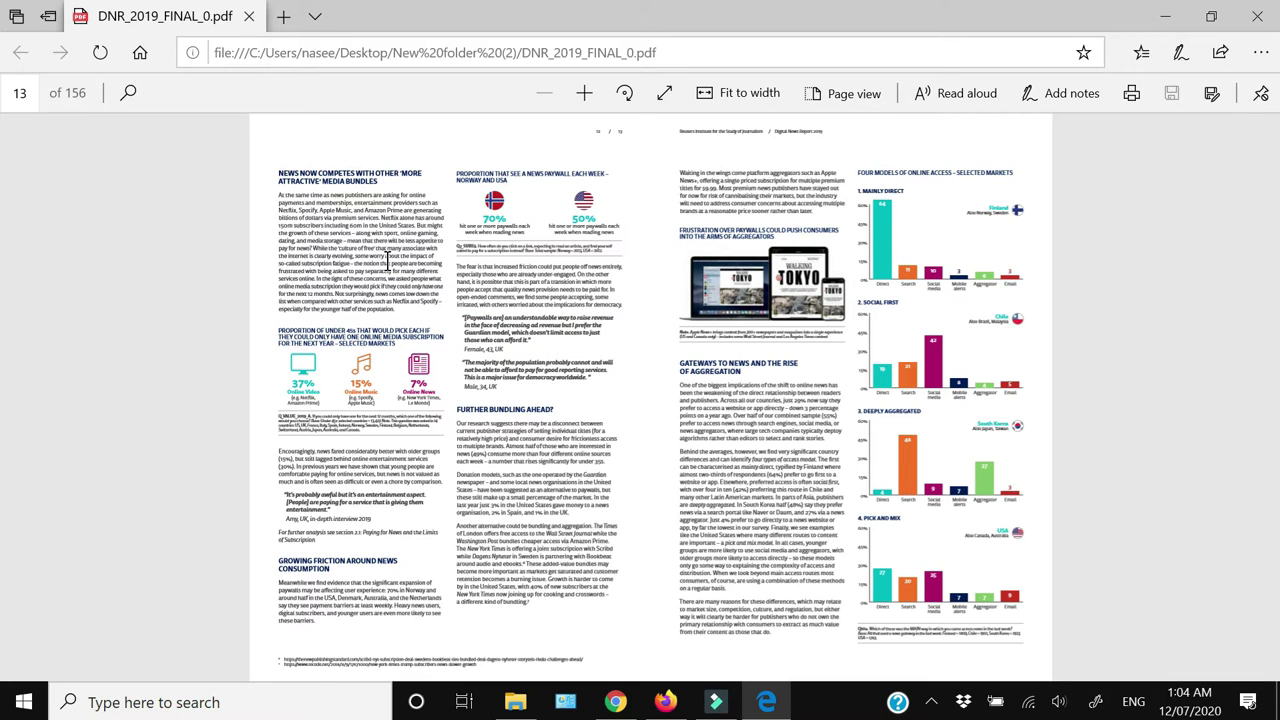
left_click(409, 431)
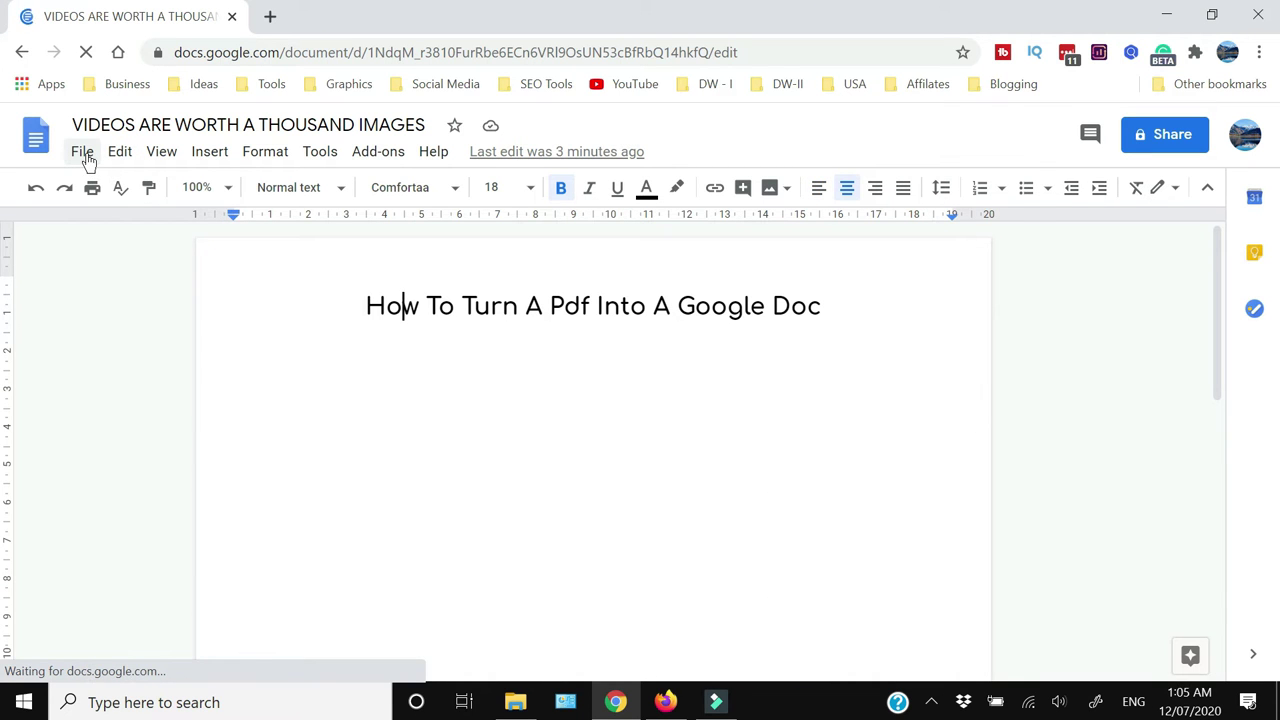
Switch to Google Docs and upload DNR_2019_FINAL_0.pdf from the device as the file to open
left_click(85, 156)
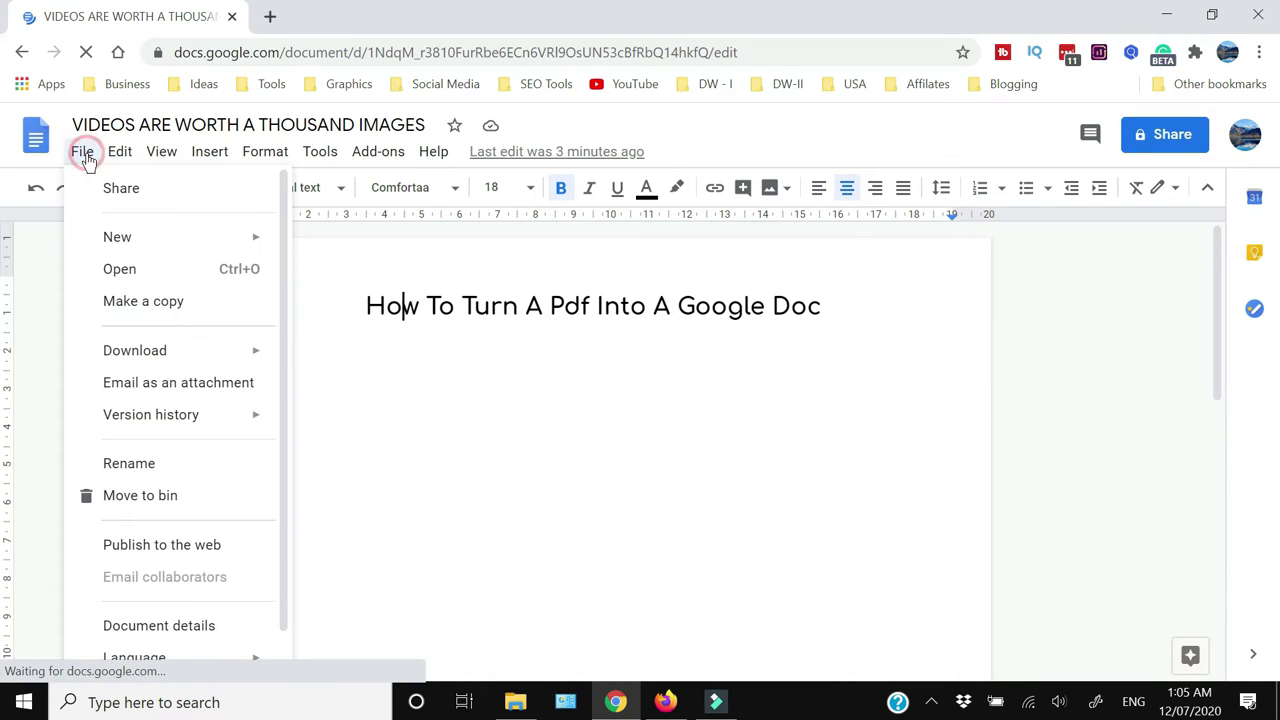
left_click(124, 274)
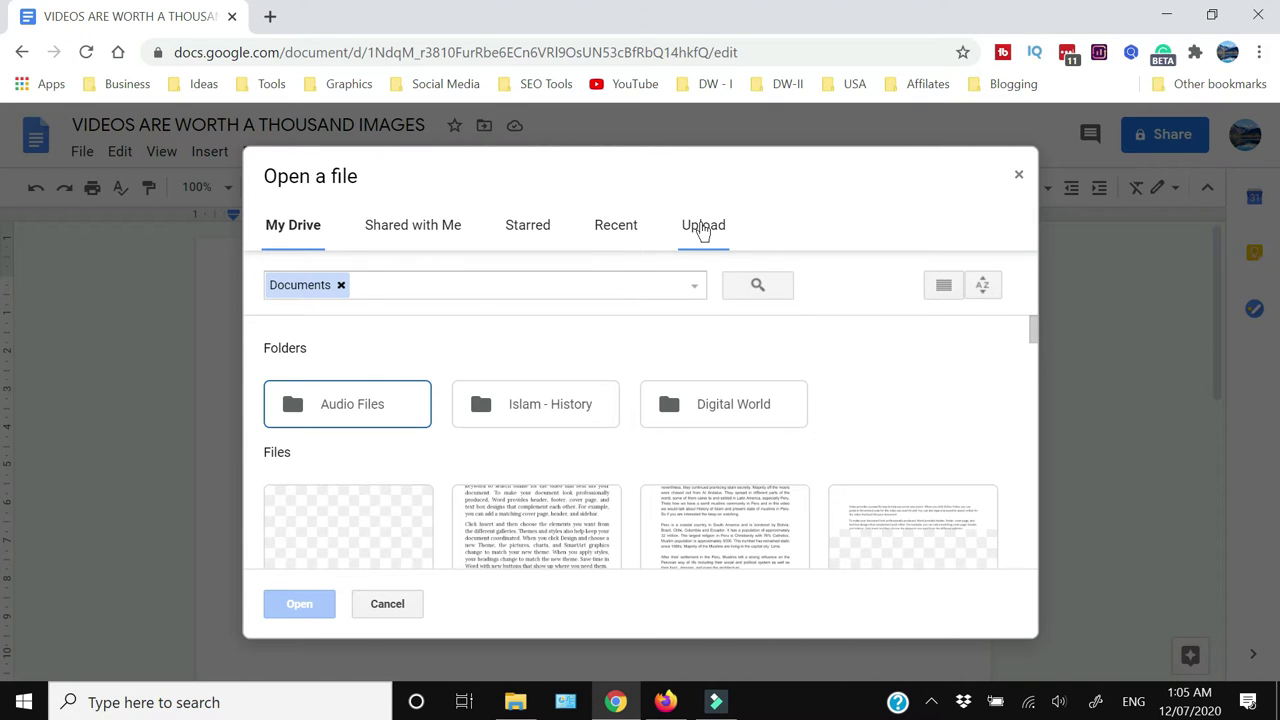
left_click(702, 226)
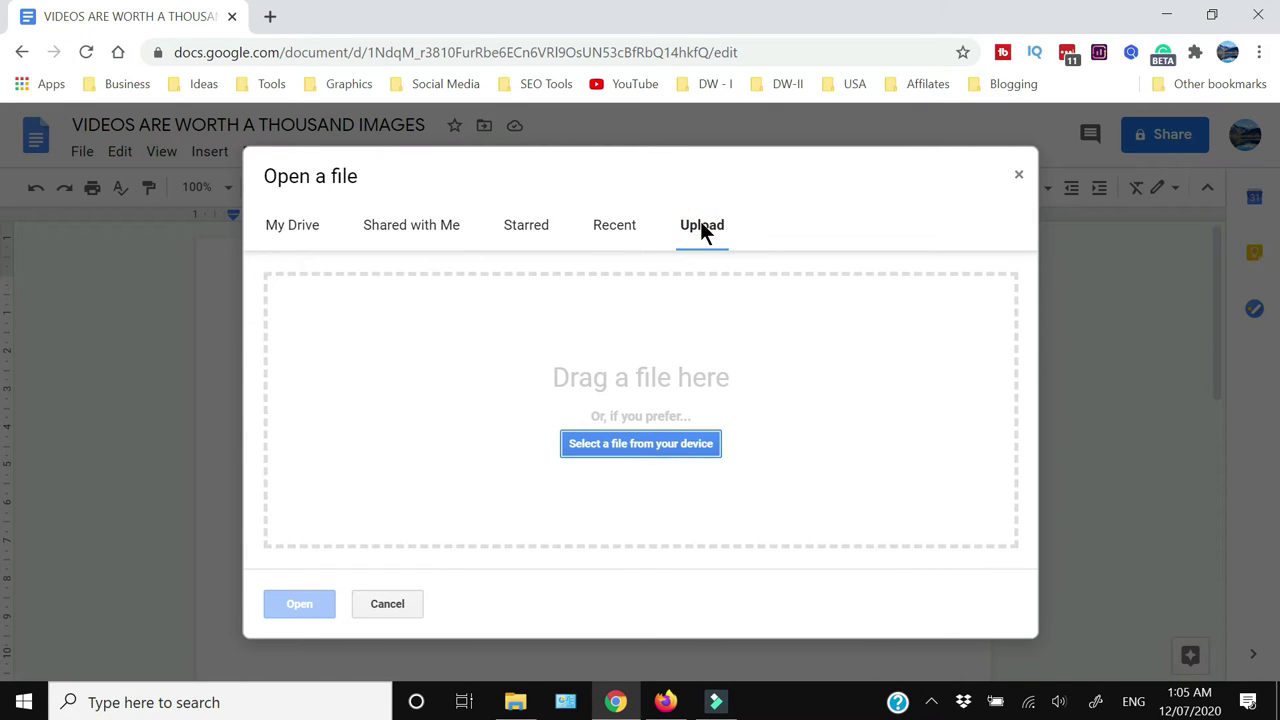
left_click(666, 443)
double_click(264, 148)
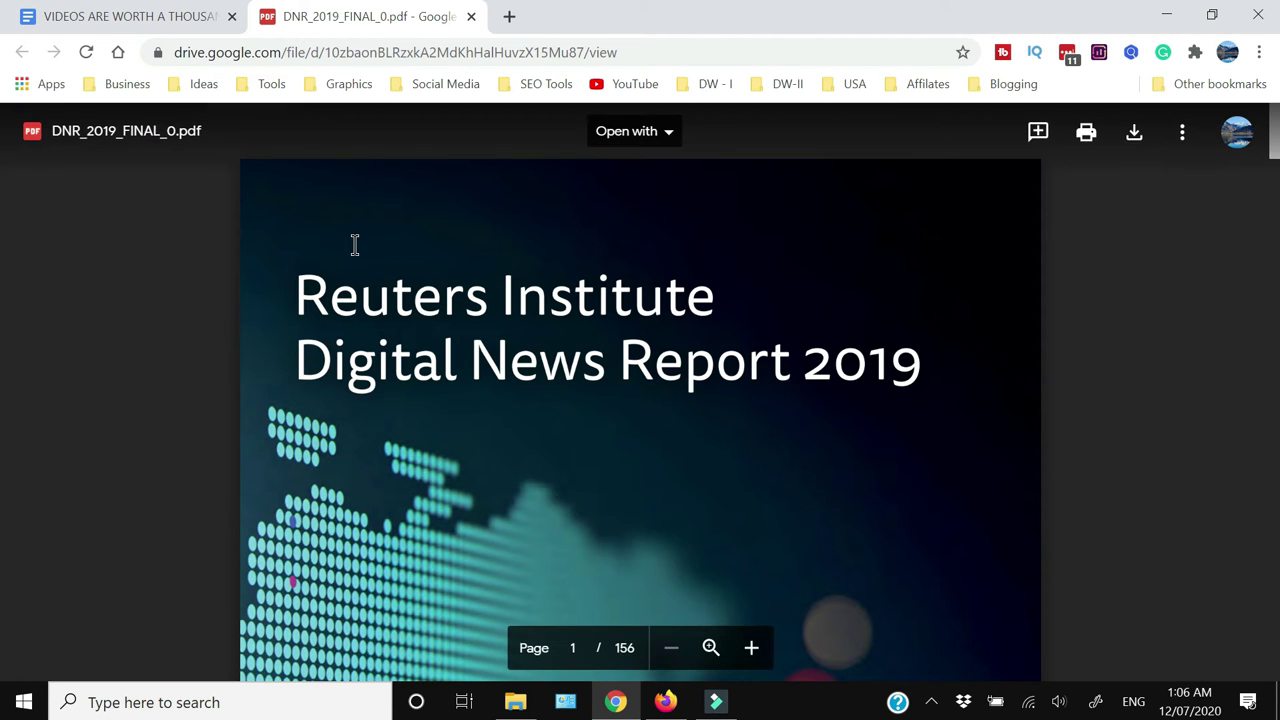
Examine the first pages of the uploaded PDF preview, including the author line on page 3
scroll(354, 244, "down", 3)
scroll(354, 244, "up", 3)
scroll(354, 244, "down", 1)
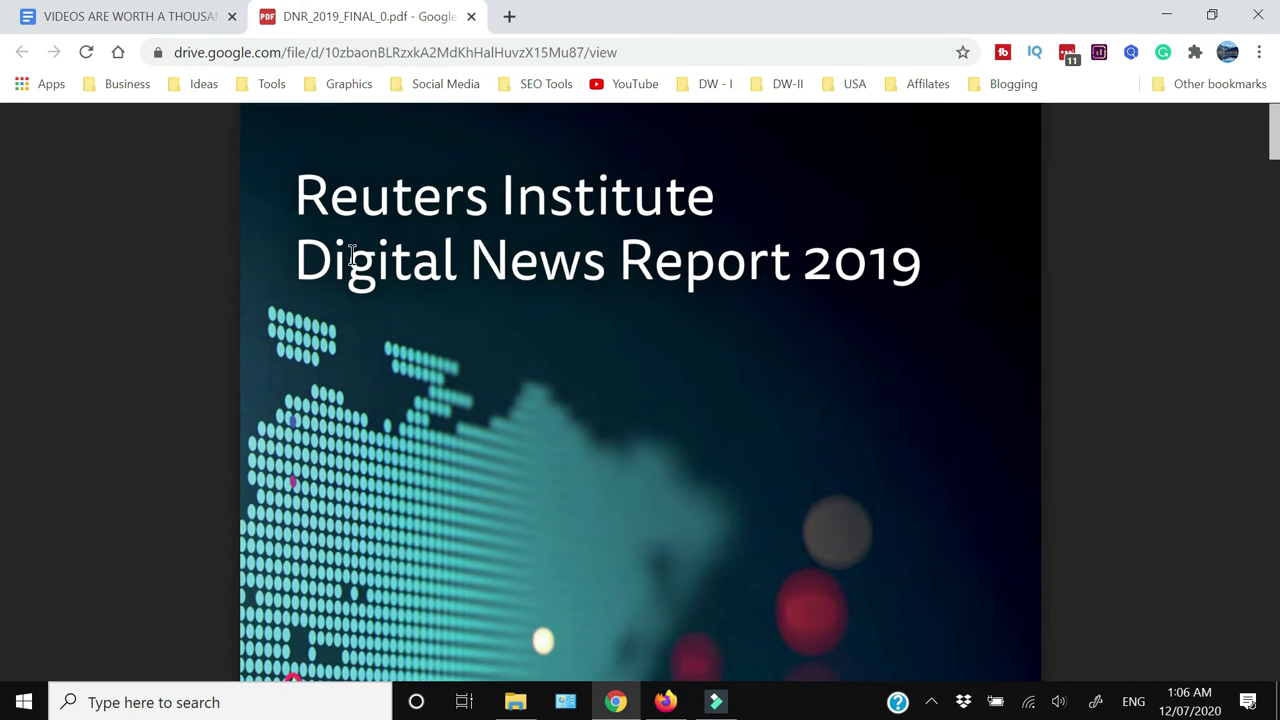
scroll(352, 254, "up", 1)
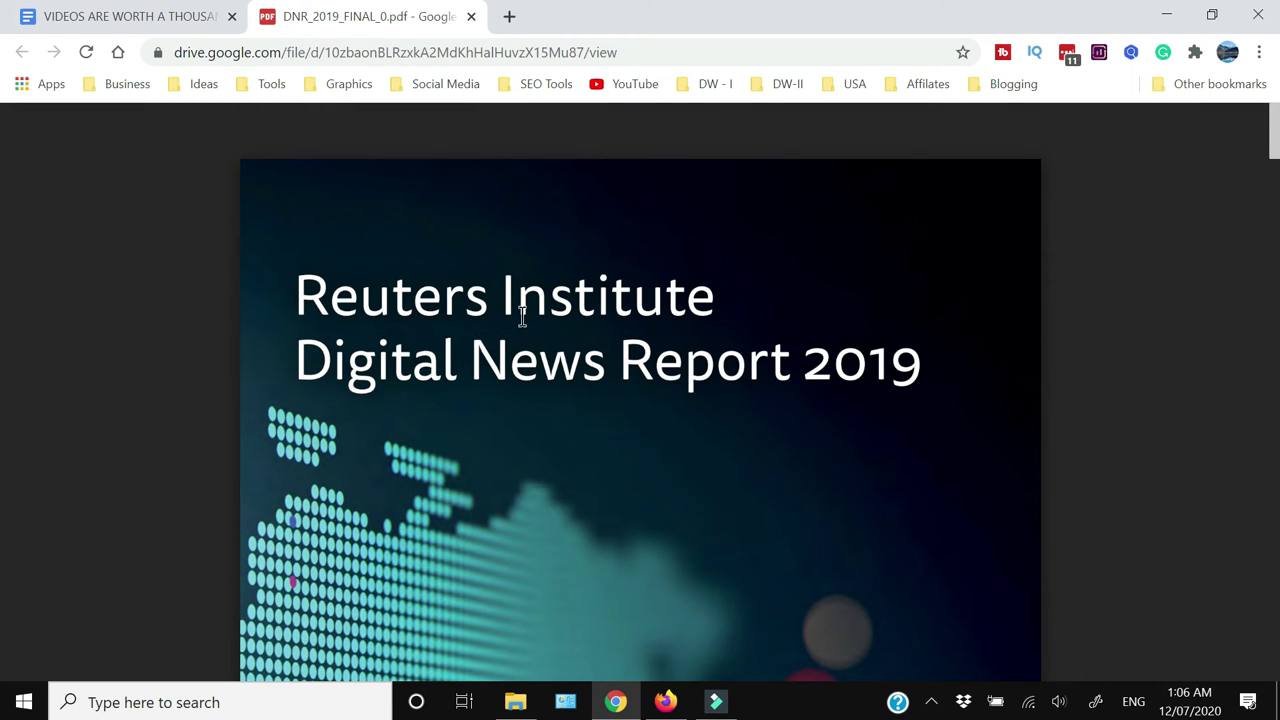
scroll(512, 317, "down", 8)
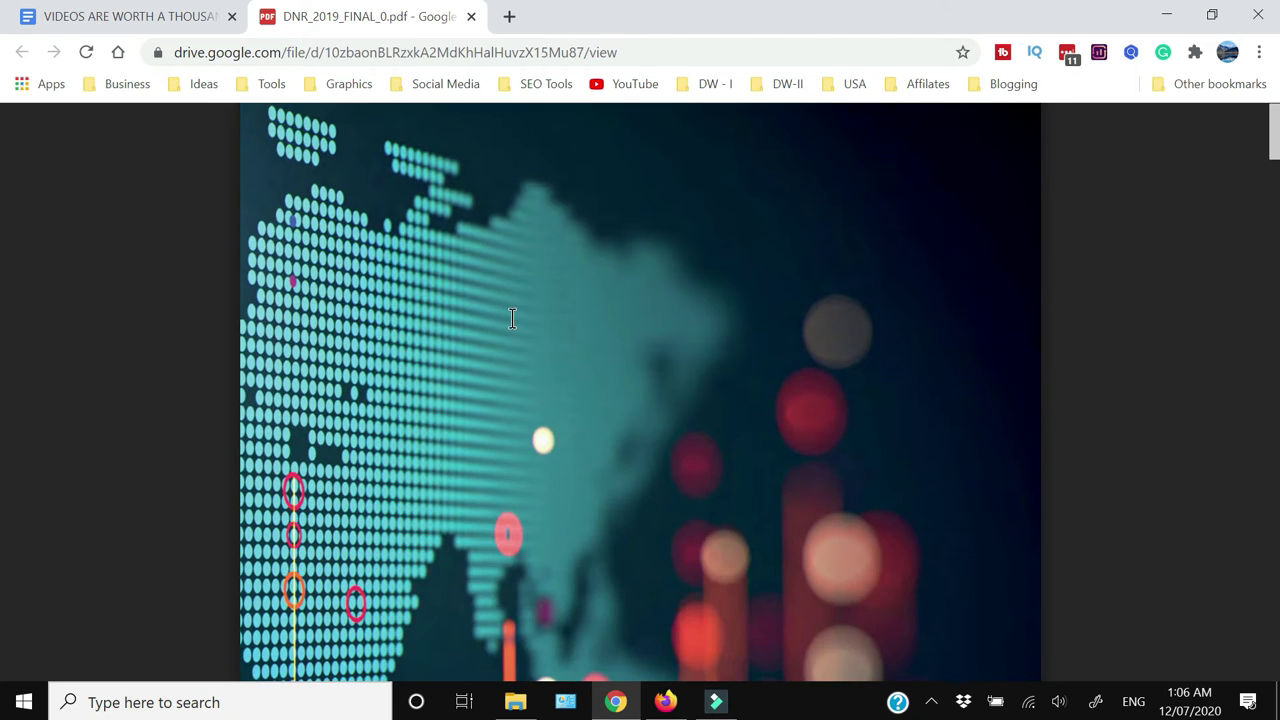
scroll(512, 318, "down", 5)
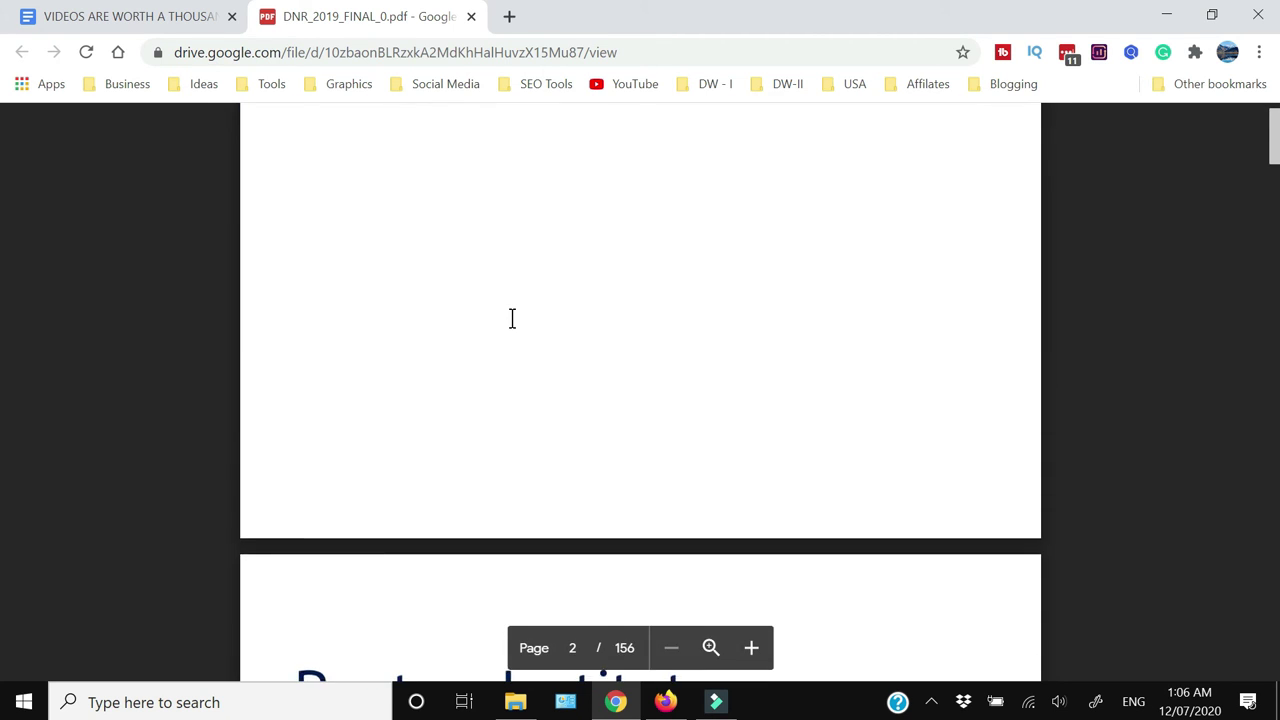
scroll(512, 318, "up", 5)
scroll(512, 318, "up", 3)
scroll(512, 318, "down", 5)
scroll(512, 318, "down", 4)
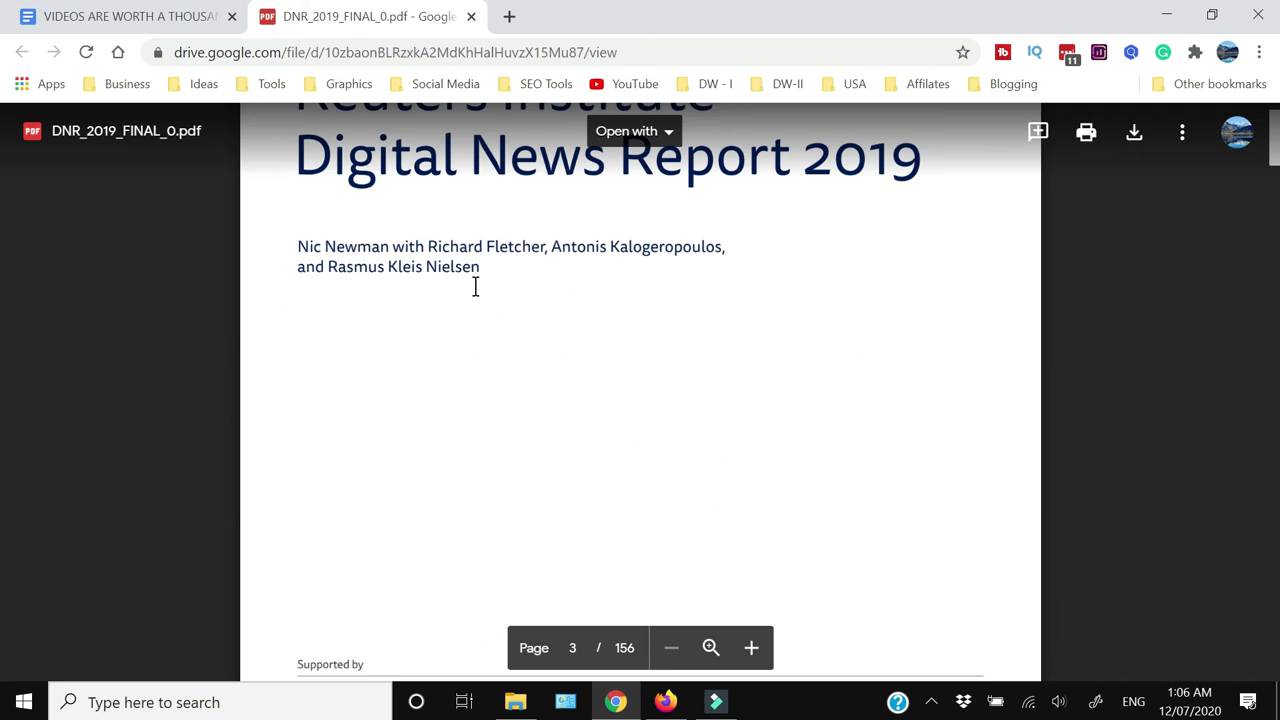
left_click_drag(466, 248, 508, 254)
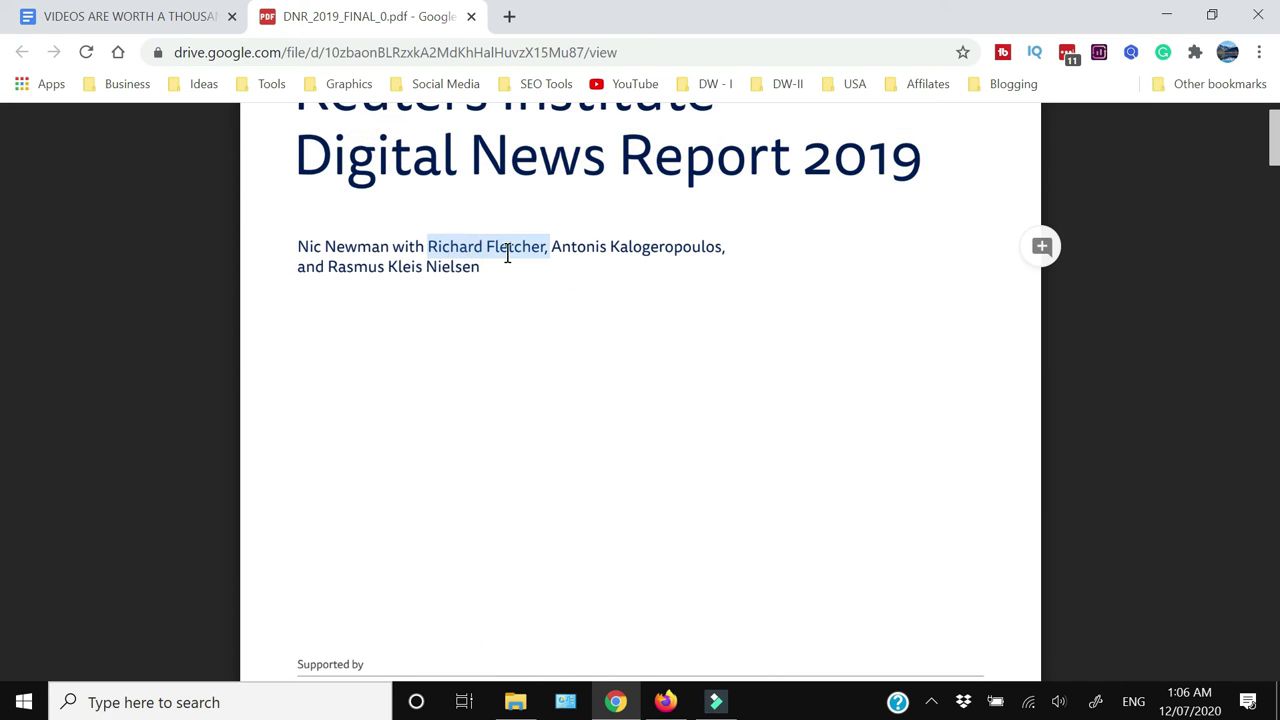
scroll(457, 263, "up", 6)
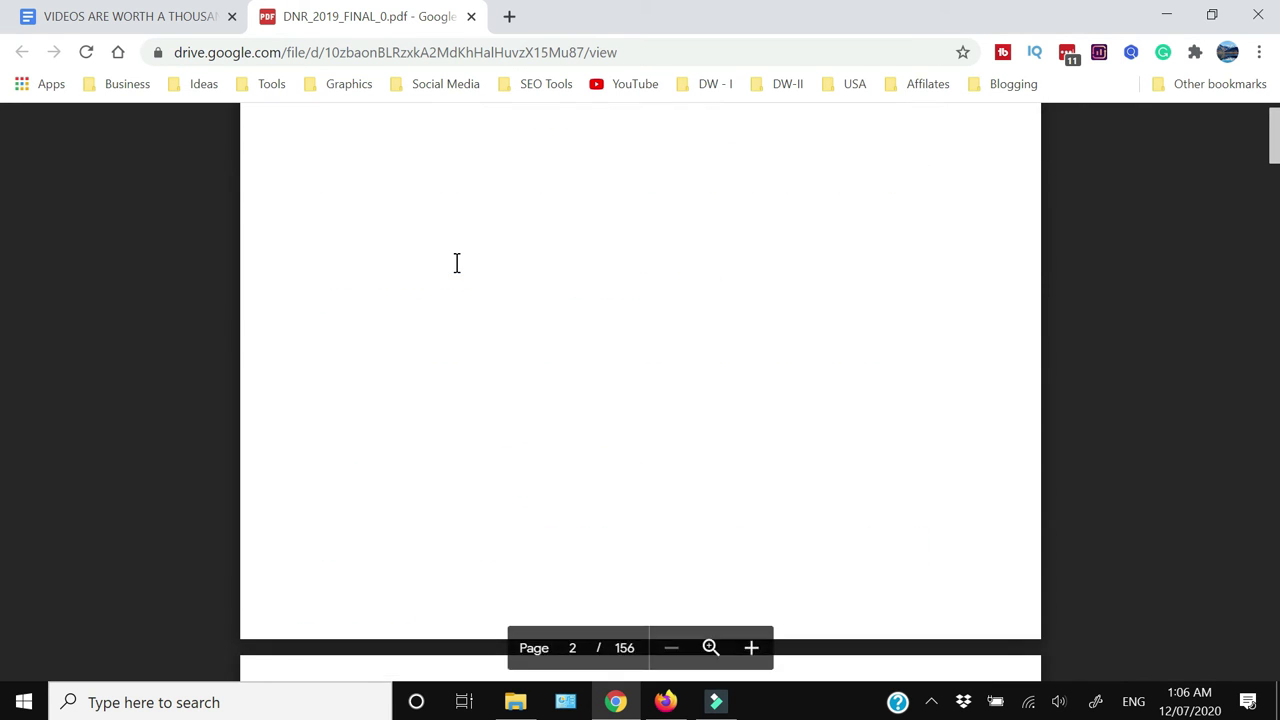
scroll(457, 263, "up", 3)
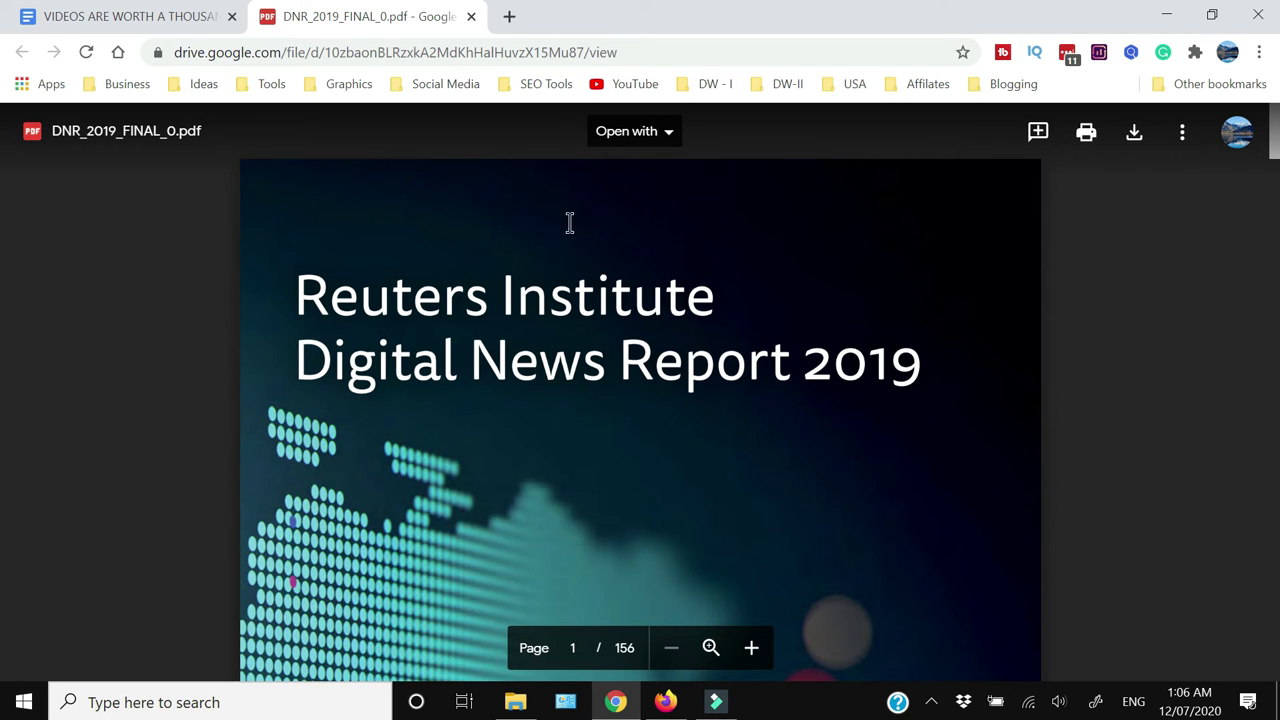
Open the uploaded PDF with Google Docs as an editable document and check its title page
left_click(642, 138)
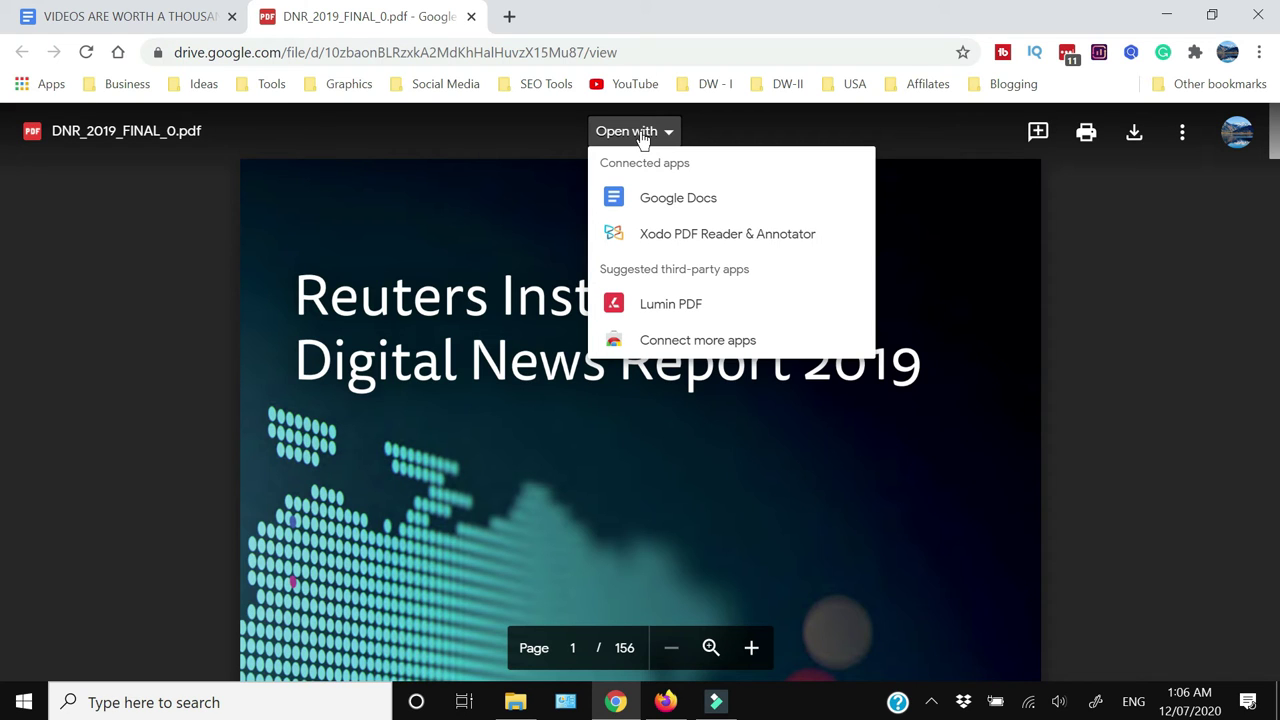
left_click(657, 198)
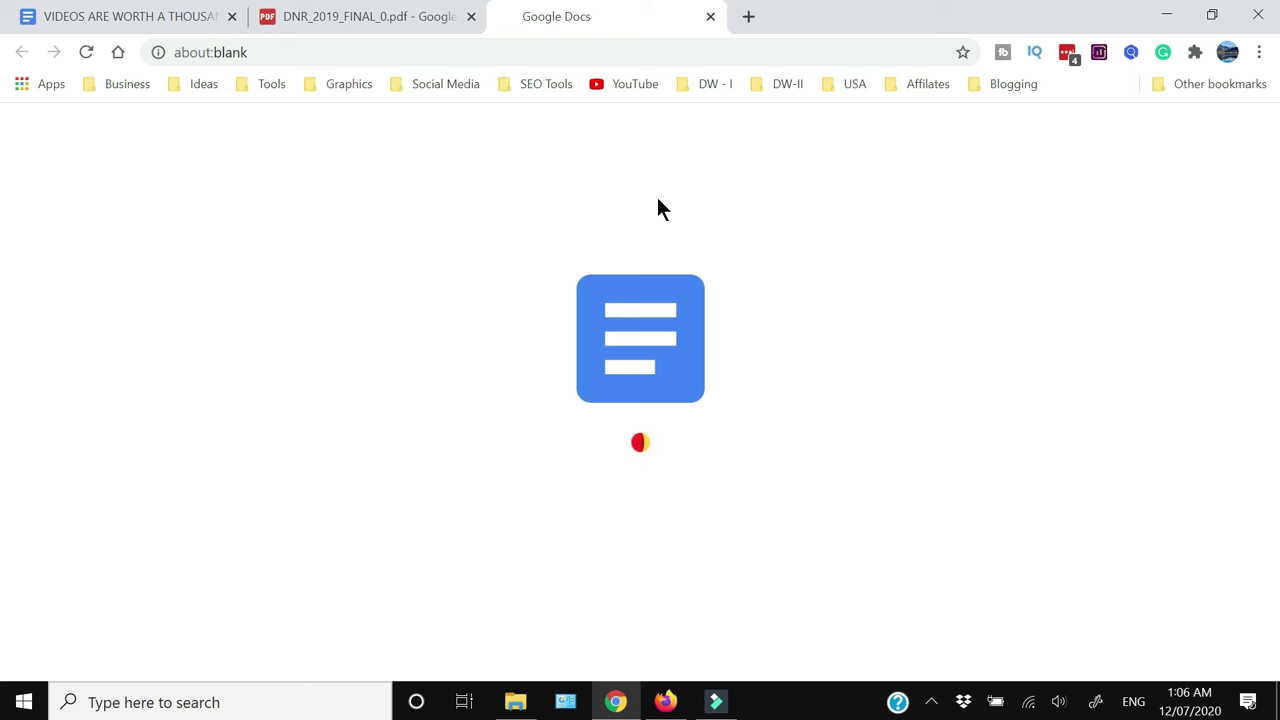
scroll(636, 445, "down", 2)
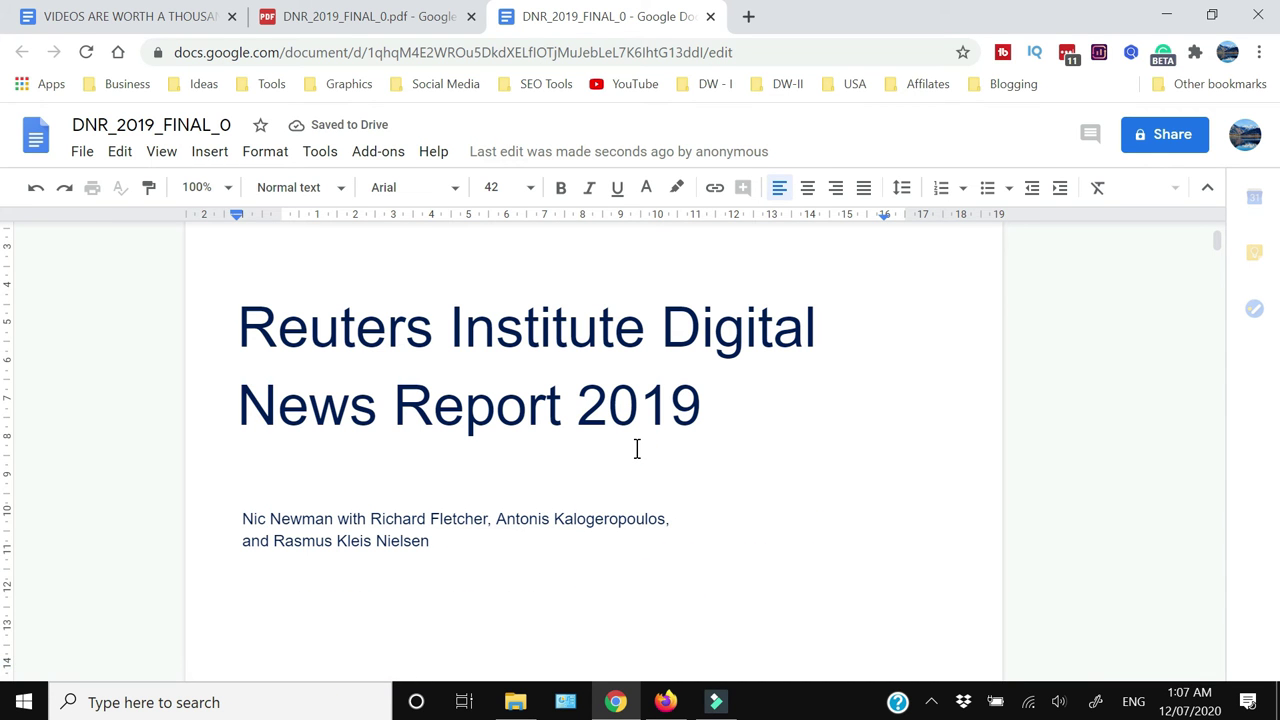
left_click(638, 379)
scroll(636, 375, "down", 1)
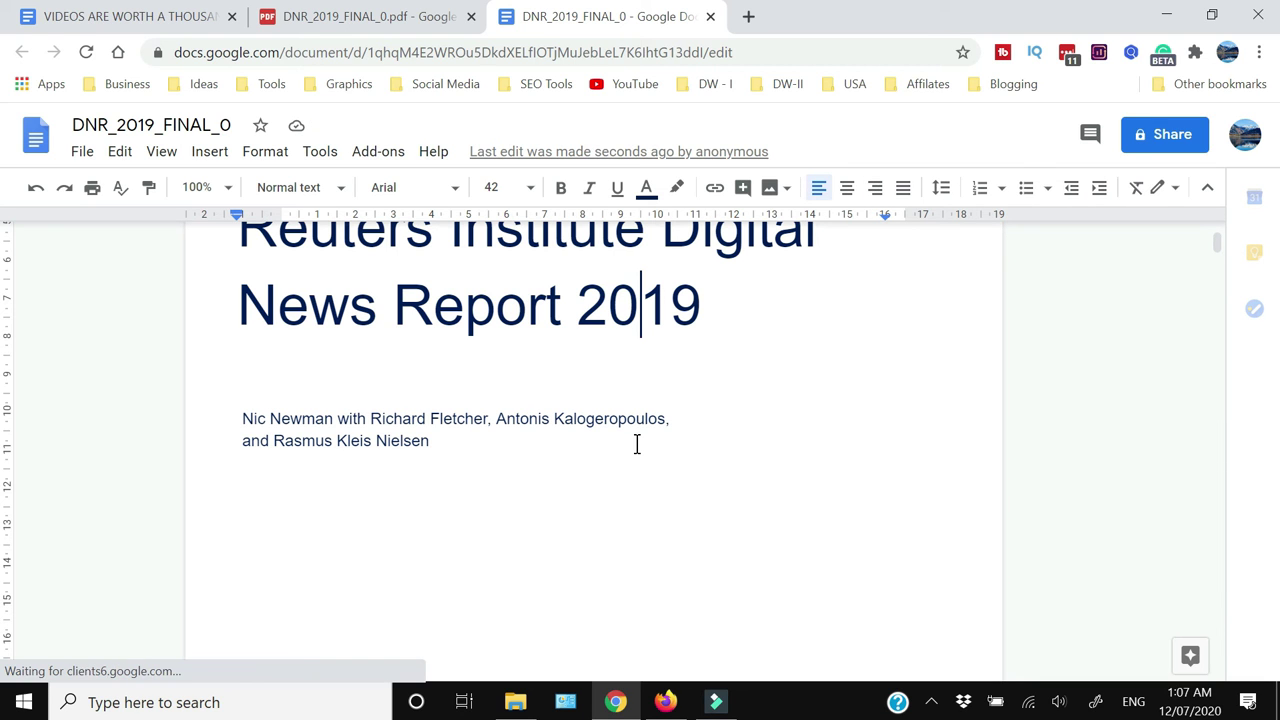
scroll(746, 371, "up", 2)
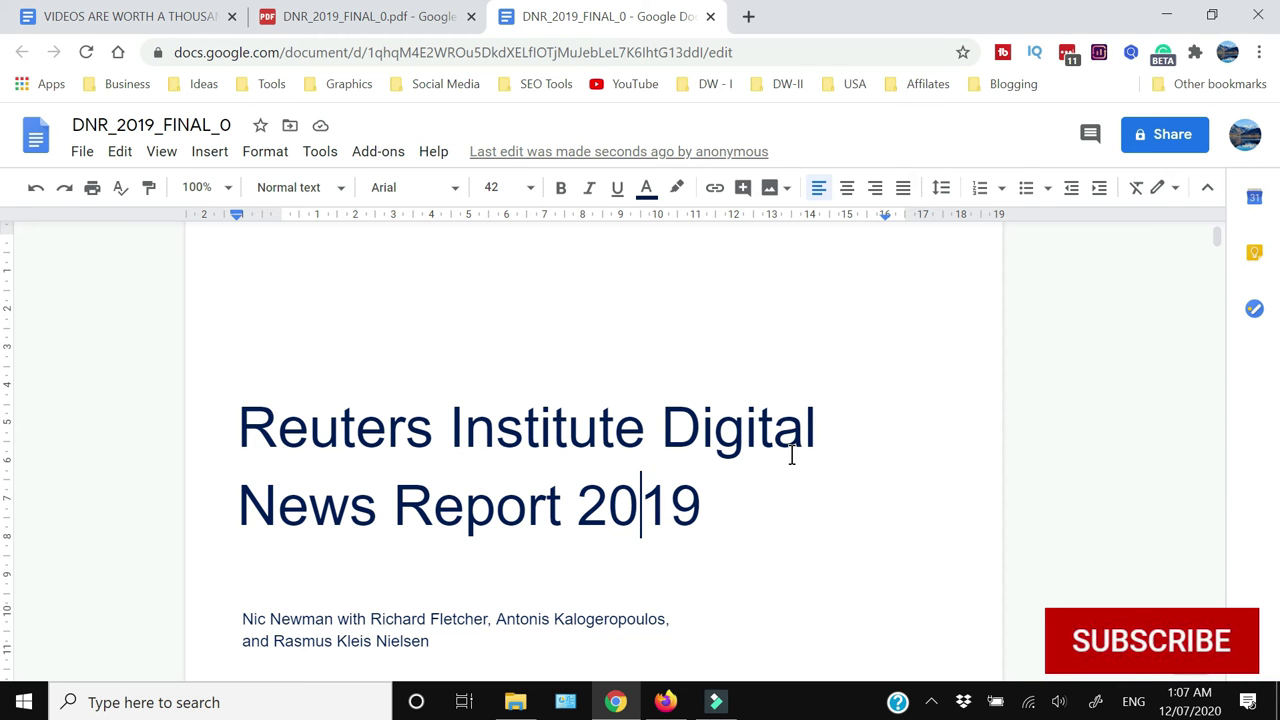
Delete the introductory paragraph beneath the Methodology heading, along with the blank space above it
scroll(791, 455, "down", 6)
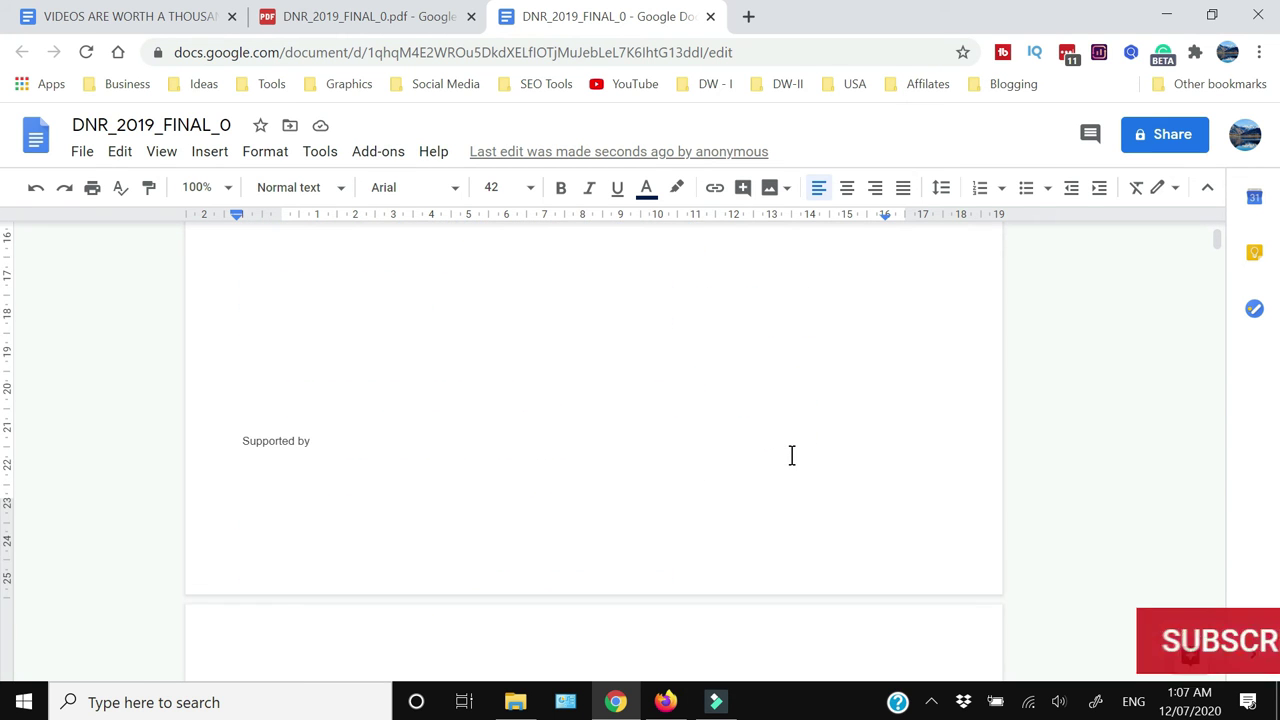
scroll(791, 455, "down", 7)
left_click(377, 473)
left_click_drag(242, 383, 363, 445)
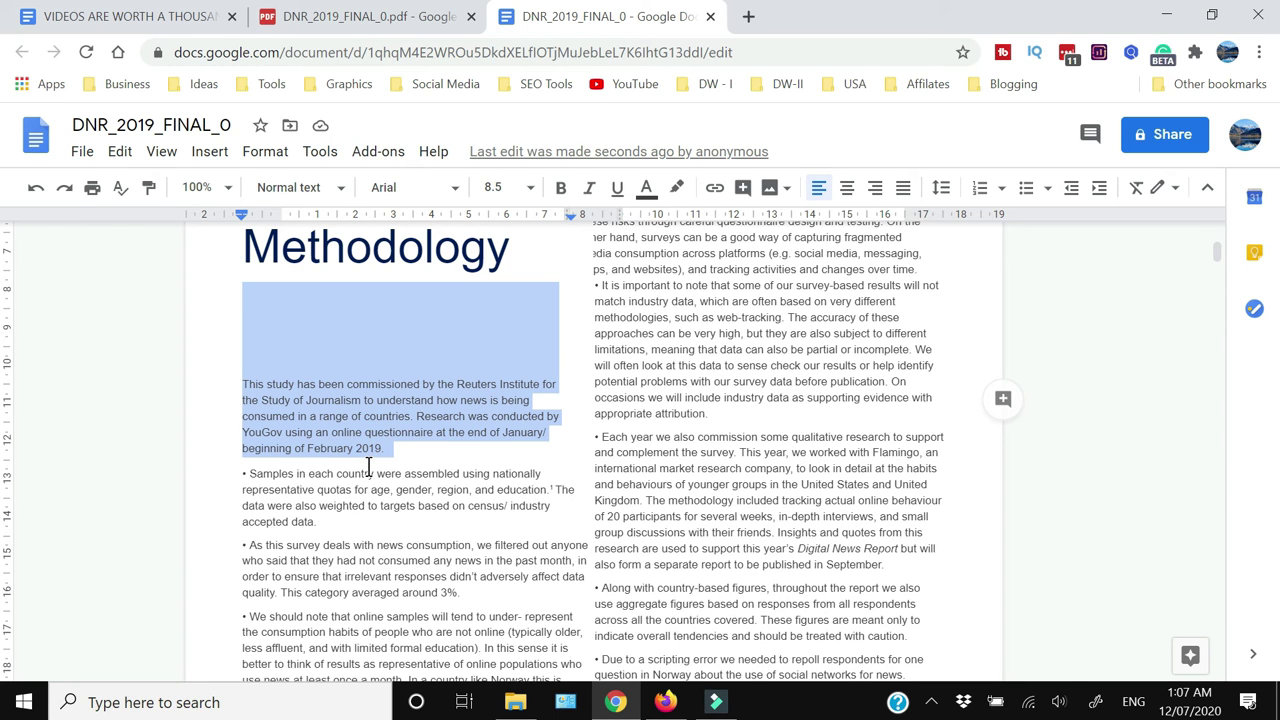
key("BackSpace")
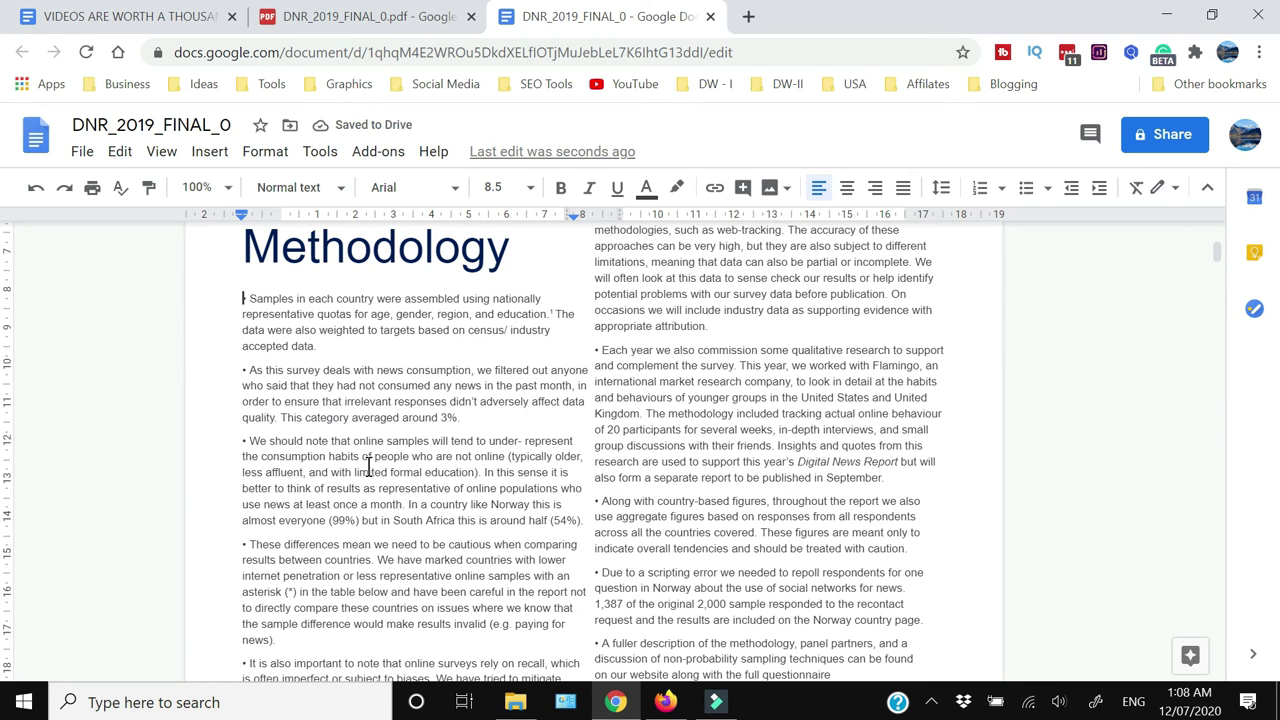
Add test text under Methodology: "jhdkshdks" before "each country", "sjdskhdlksskjflhhhh" after "As this survey", and "dhksajds;d;asd'al;s'" at the second bullet's end
left_click(322, 370)
type("sjdskhdlksskjflkkhjdhskjddeals with news")
left_click(315, 301)
type("jhdkshdks")
left_click(396, 370)
type("hhhhkkhjdhskjddeals with news")
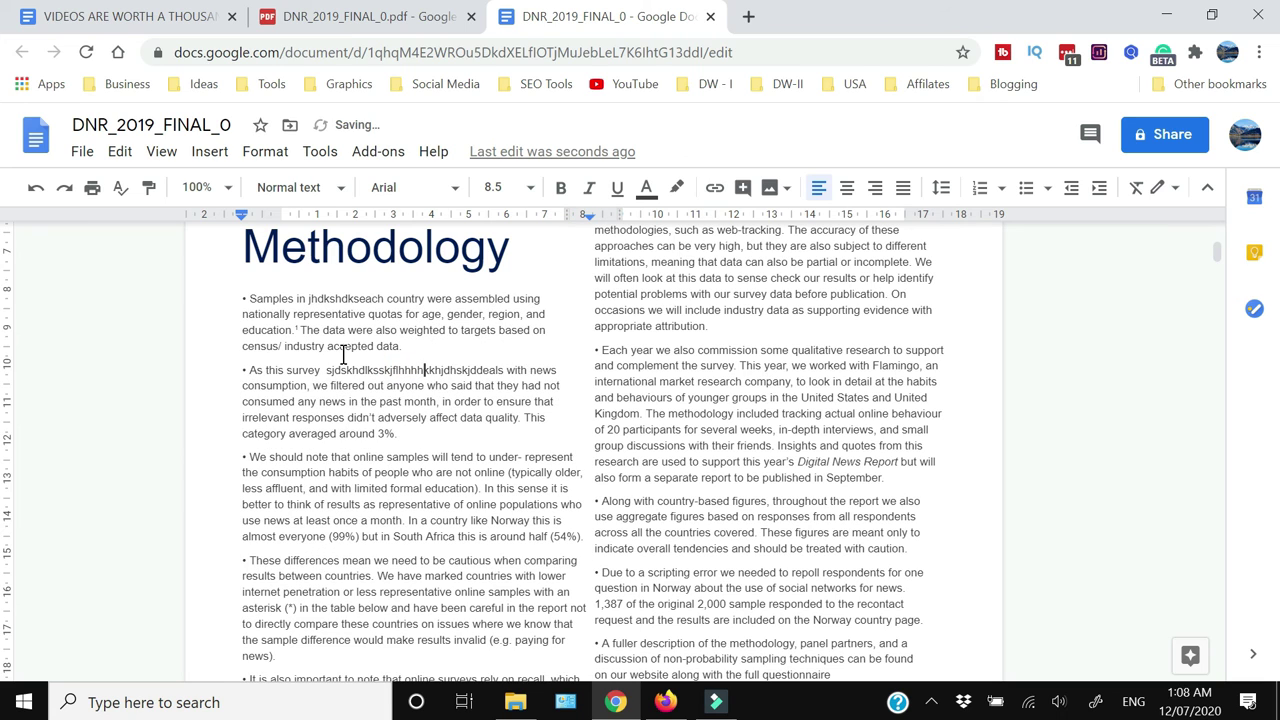
left_click(442, 432)
type("dhksajds;d;asd'al;s'")
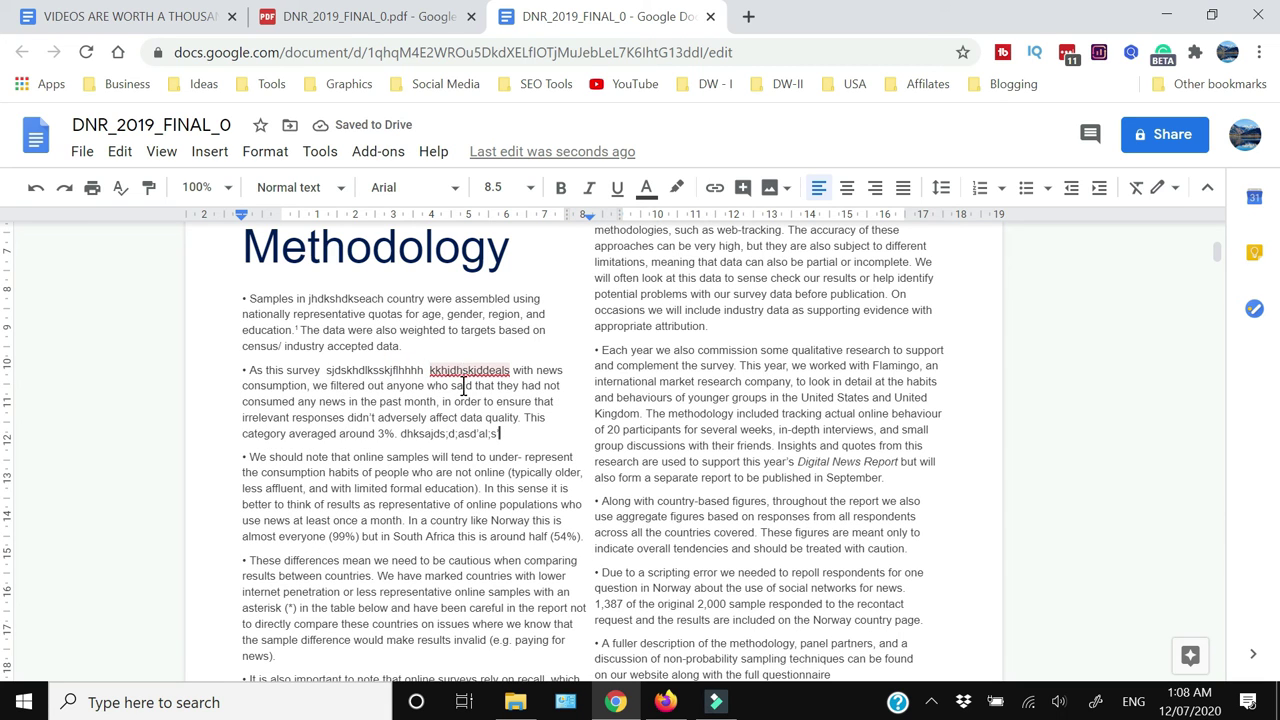
left_click(361, 300)
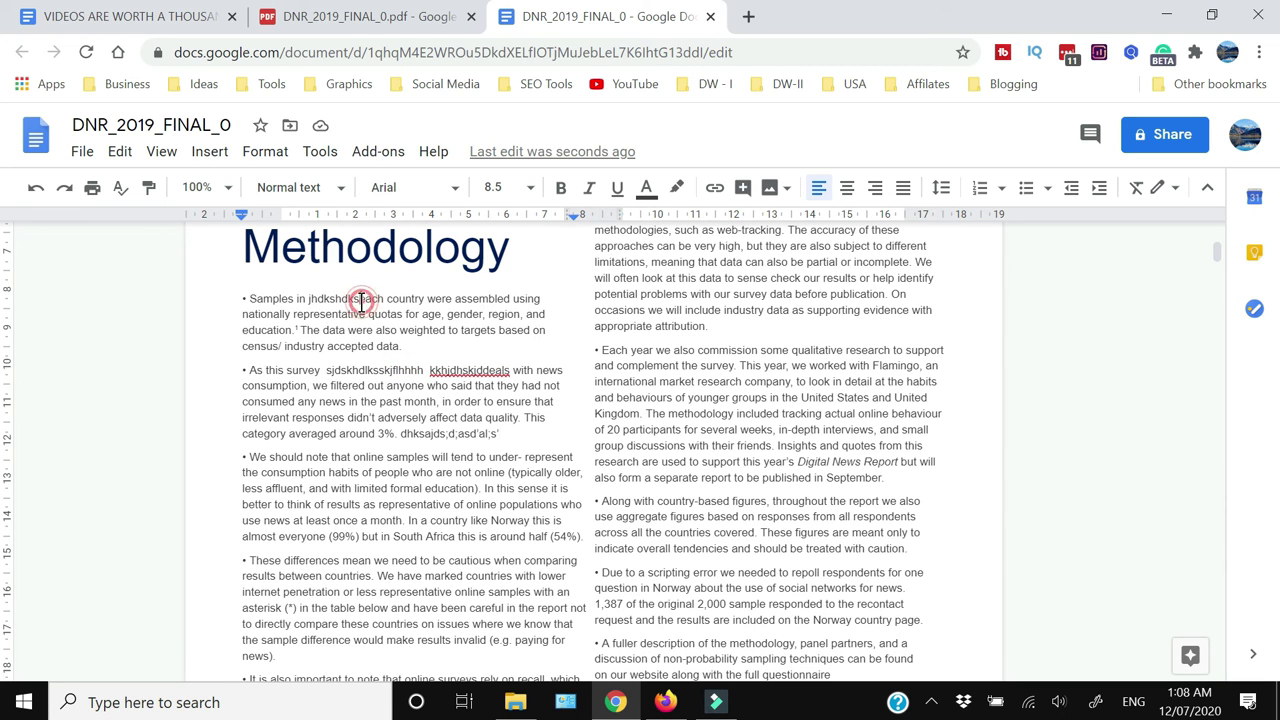
Return to the report's title page and view the file formats available for downloading the document
scroll(391, 440, "up", 3)
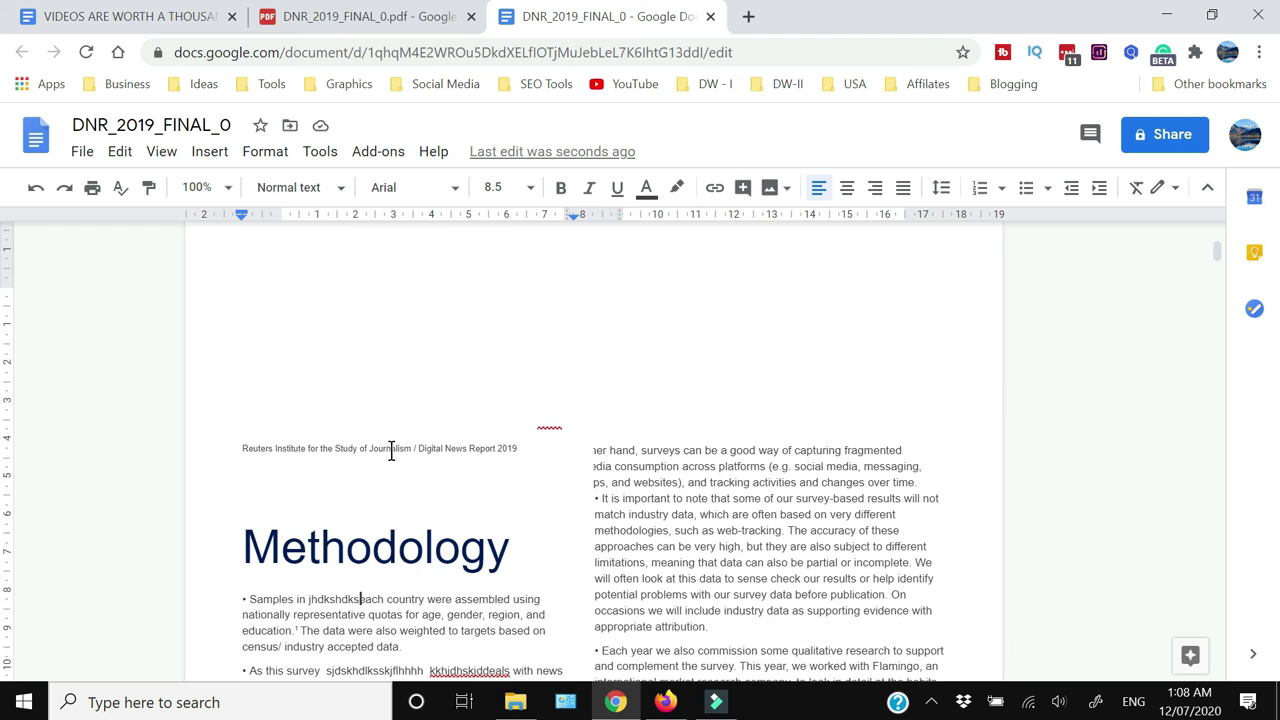
scroll(391, 449, "up", 10)
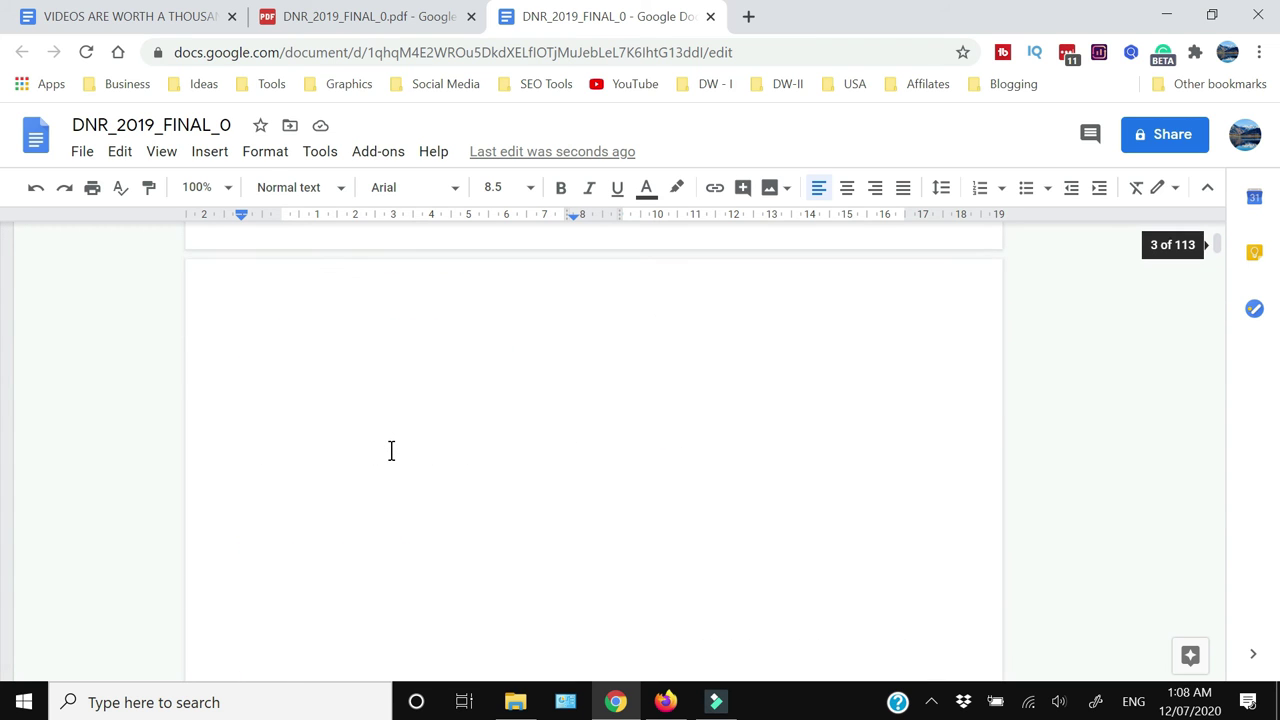
scroll(391, 451, "up", 10)
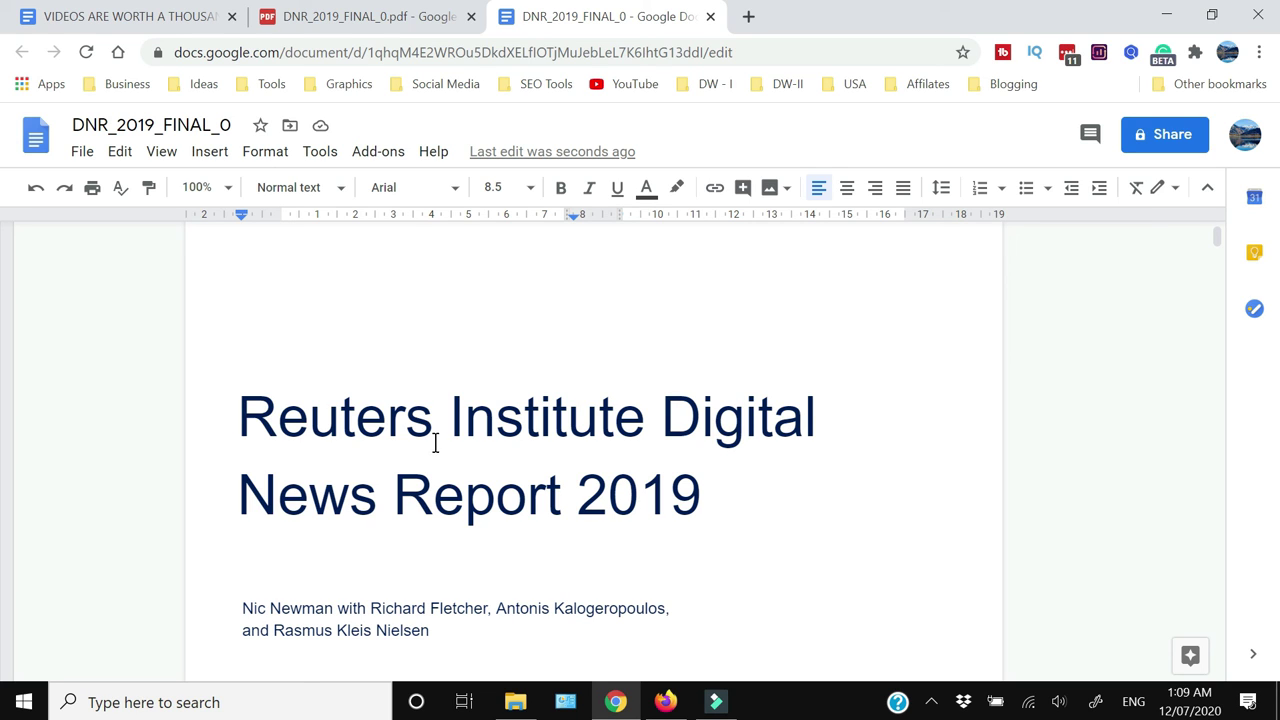
left_click(432, 432)
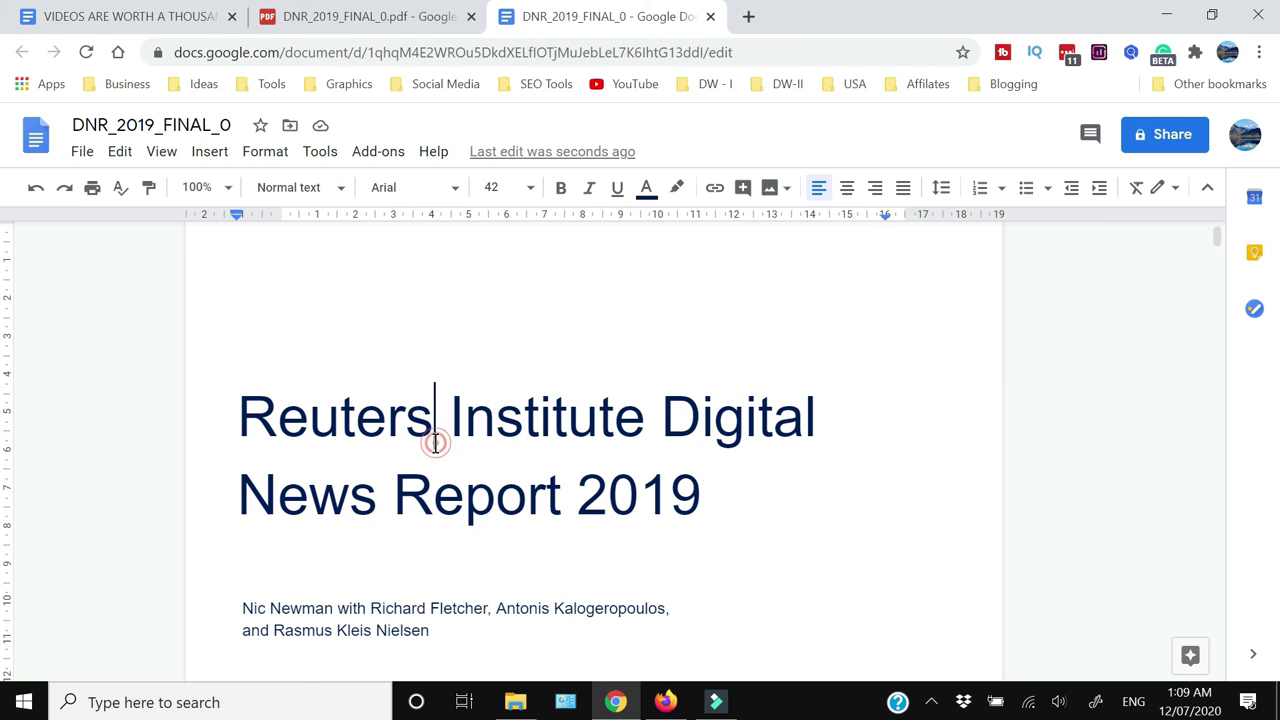
left_click(82, 157)
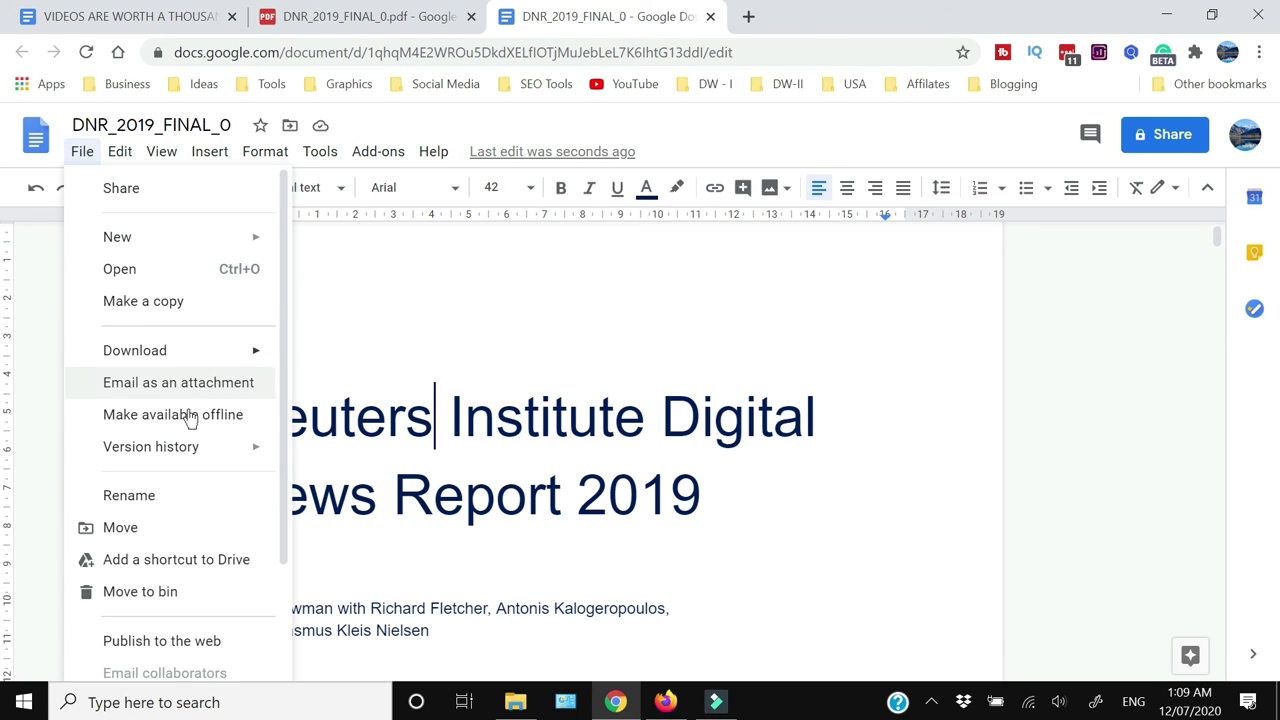
mouse_move(203, 349)
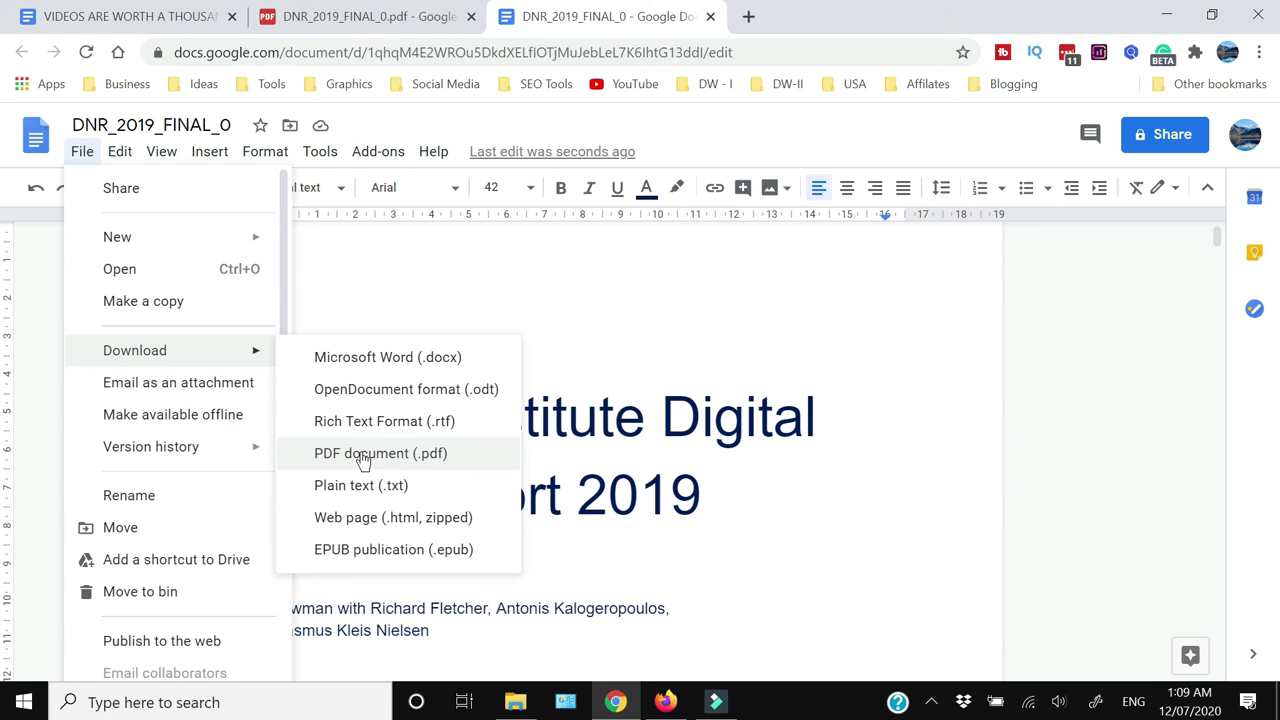
left_click(948, 546)
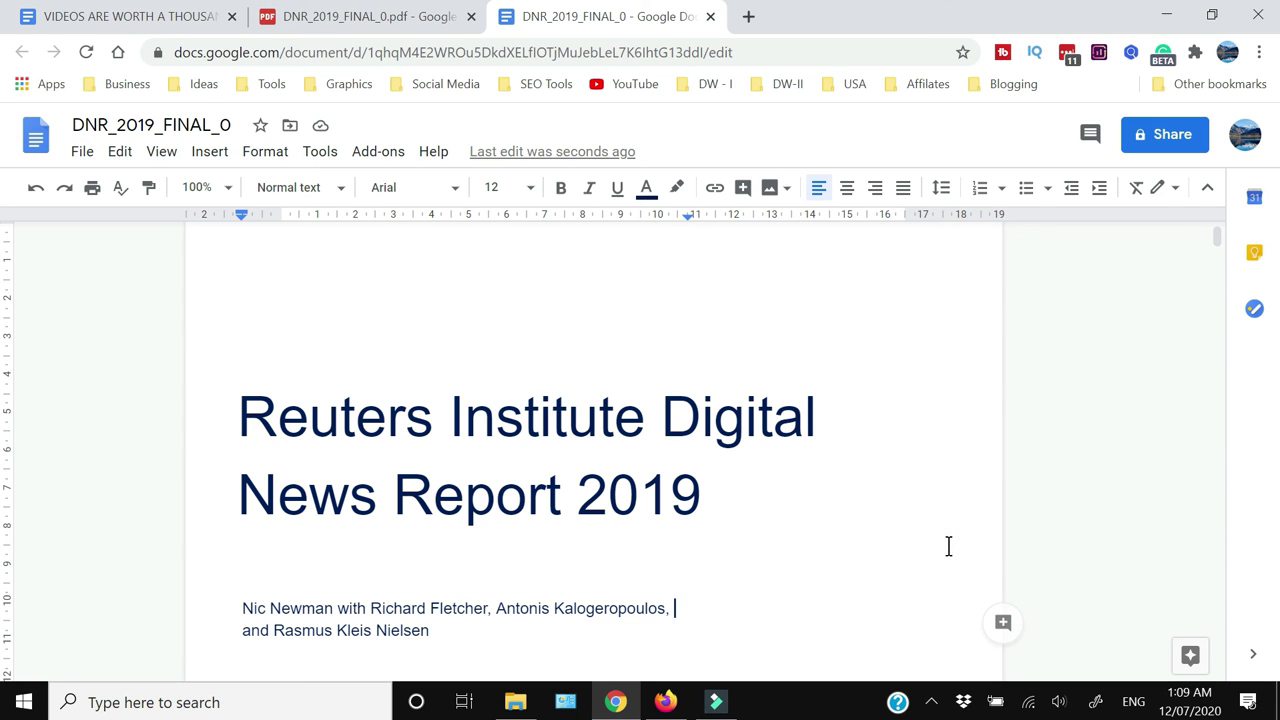